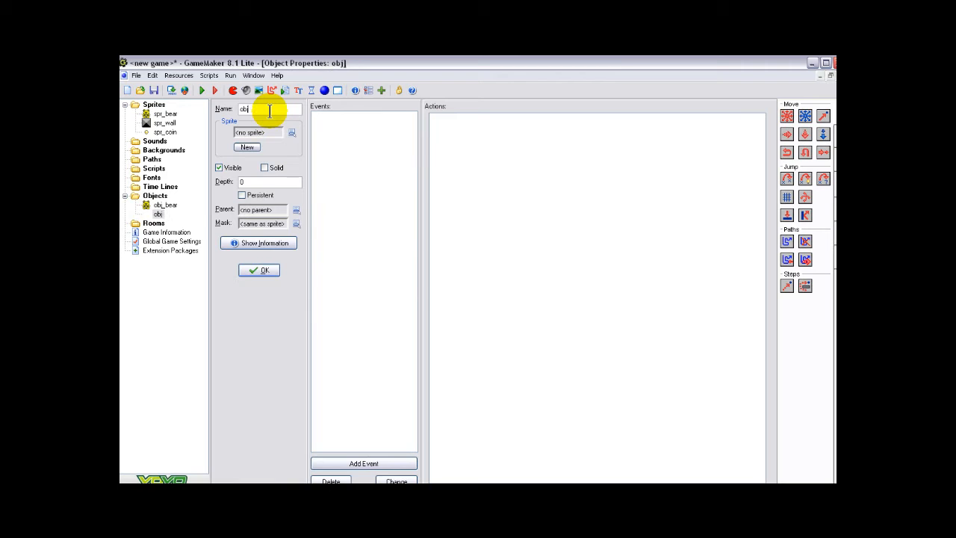
Name the new object obj_wall, assign it the spr_wall sprite, make it solid and confirm its properties
text(_wall)
click(291, 132)
click(310, 159)
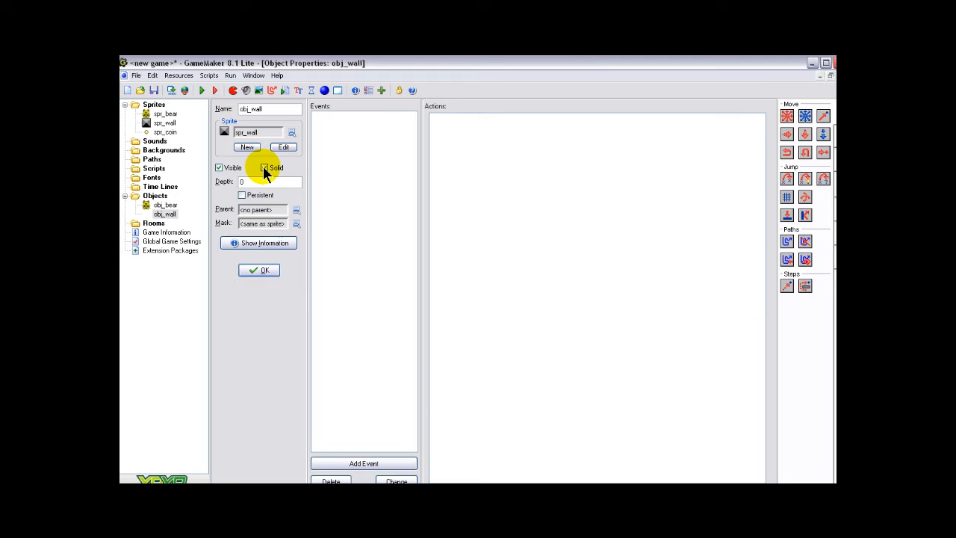
click(261, 272)
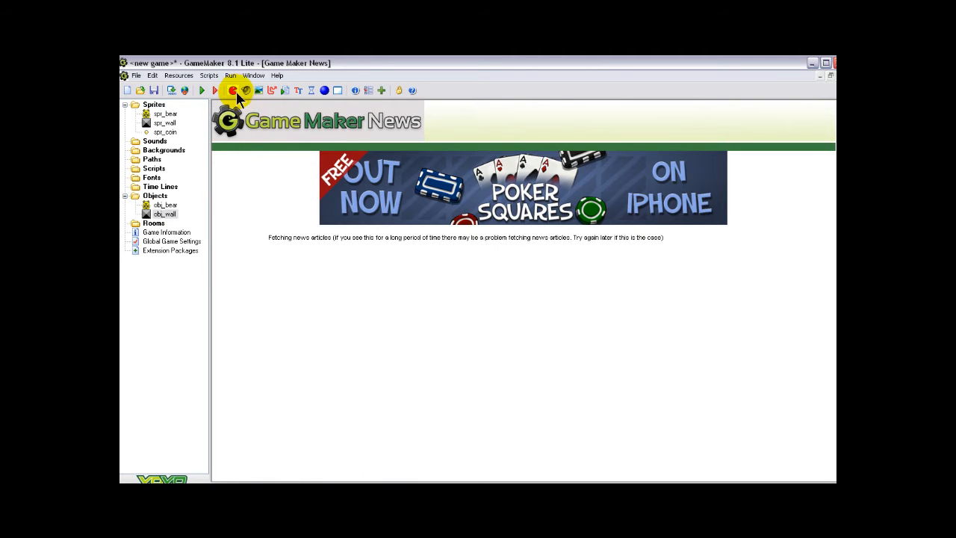
Create another object named obj_coin, assign it the spr_coin sprite and confirm its properties
click(324, 90)
key(BackSpace)
key(BackSpace)
key(BackSpace)
key(BackSpace)
text(_coin)
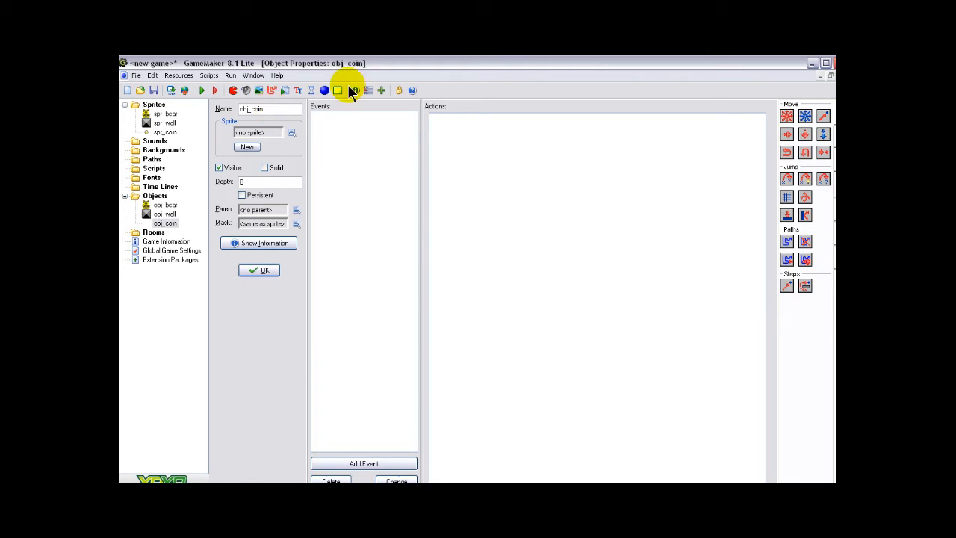
click(290, 132)
click(312, 172)
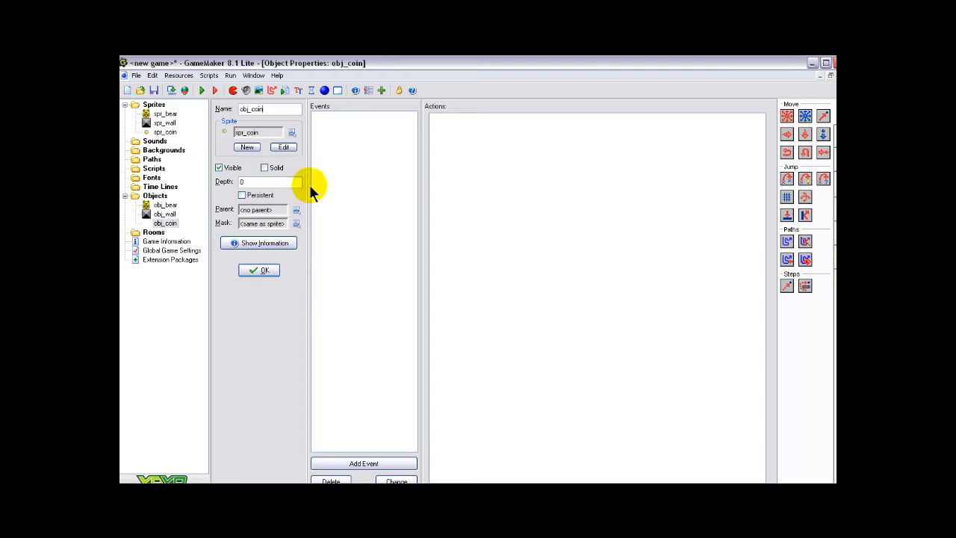
click(268, 270)
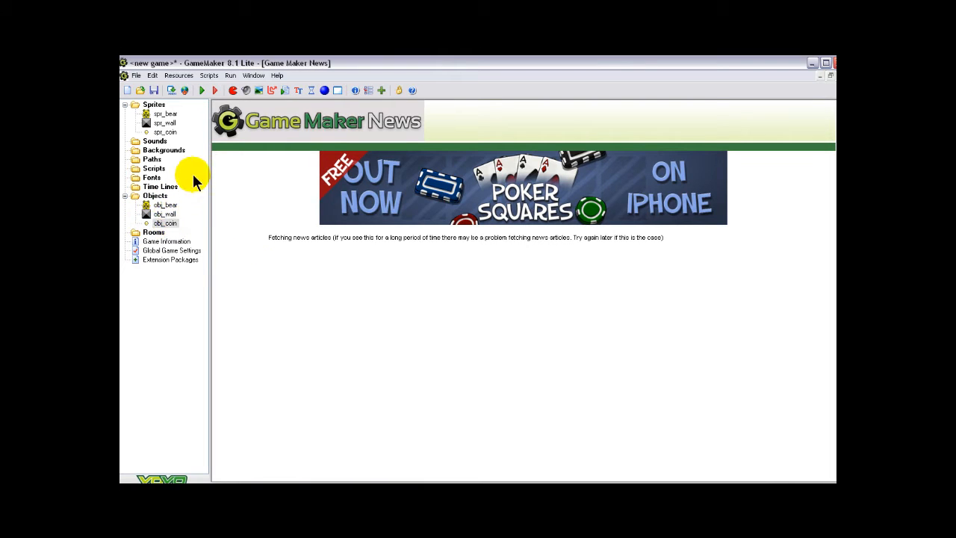
Save the game in My Documents under the file name "Bear in the Maze"
click(153, 91)
click(454, 336)
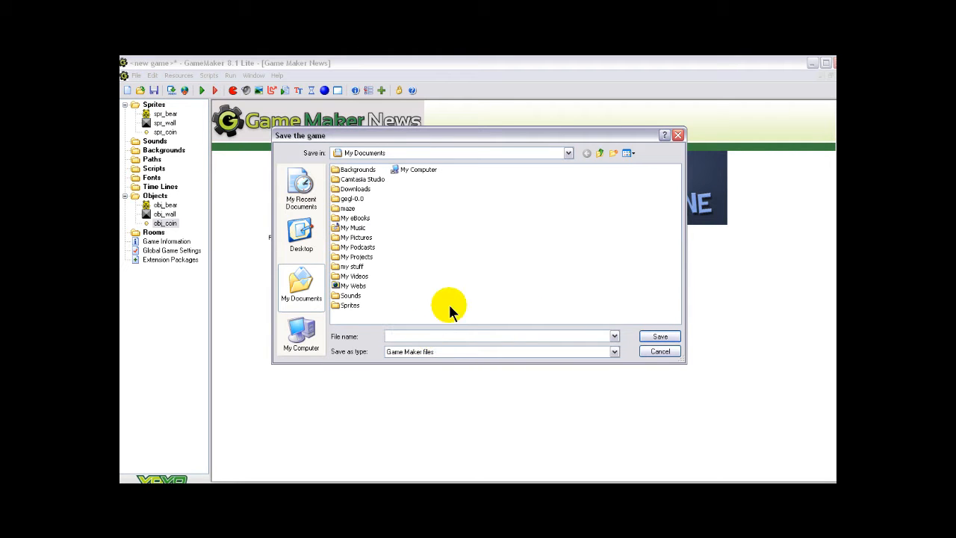
text(Bear in the Maze)
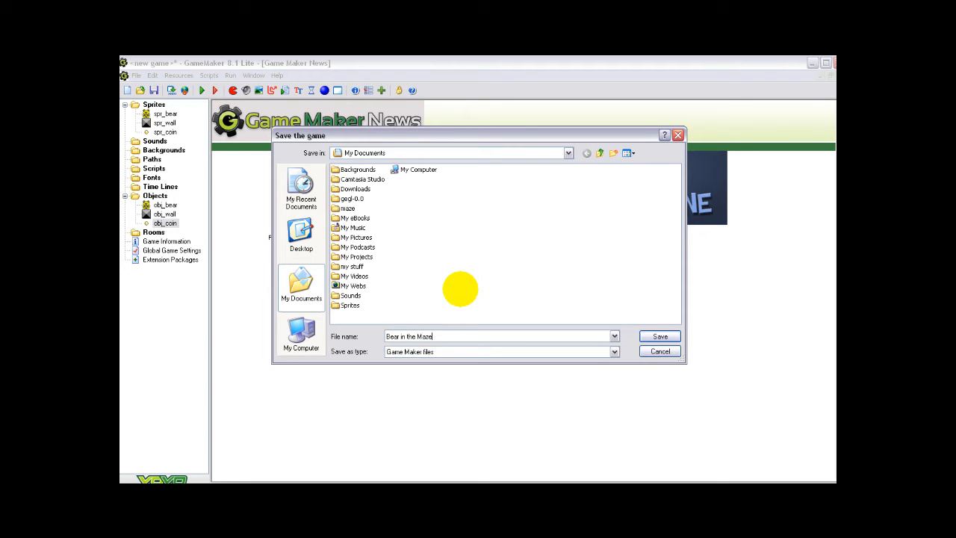
click(661, 336)
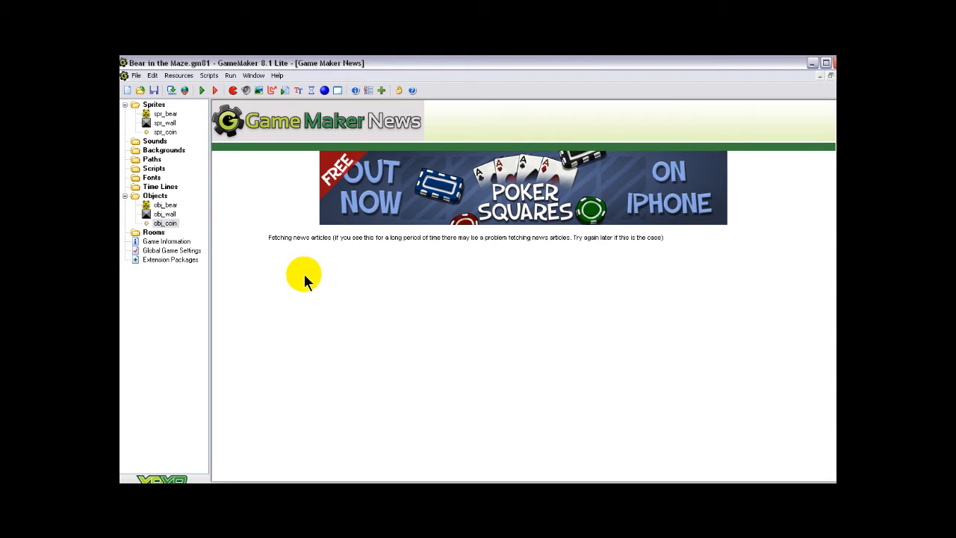
Create a new sound resource and name it snd_coin
click(246, 90)
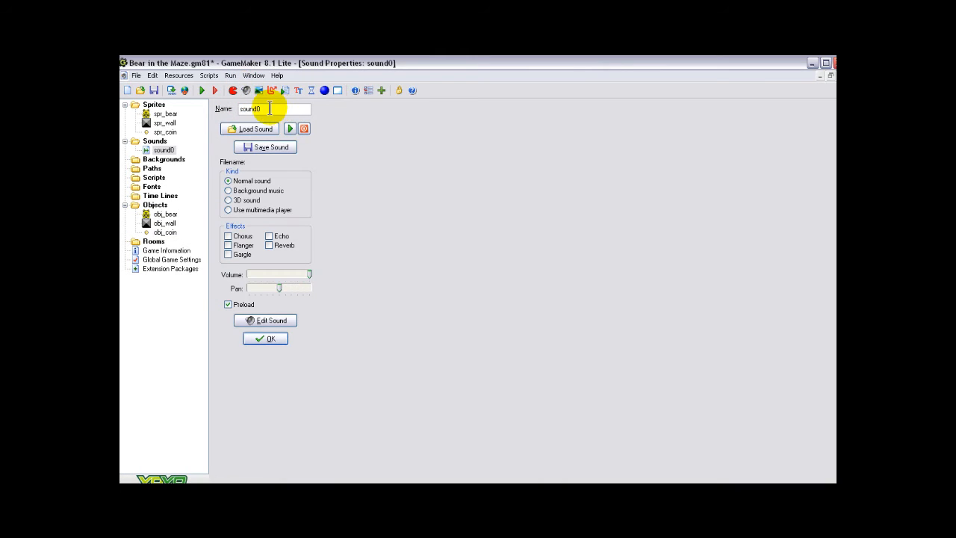
key(BackSpace)
key(BackSpace)
key(BackSpace)
key(BackSpace)
key(BackSpace)
text(nd_coin)
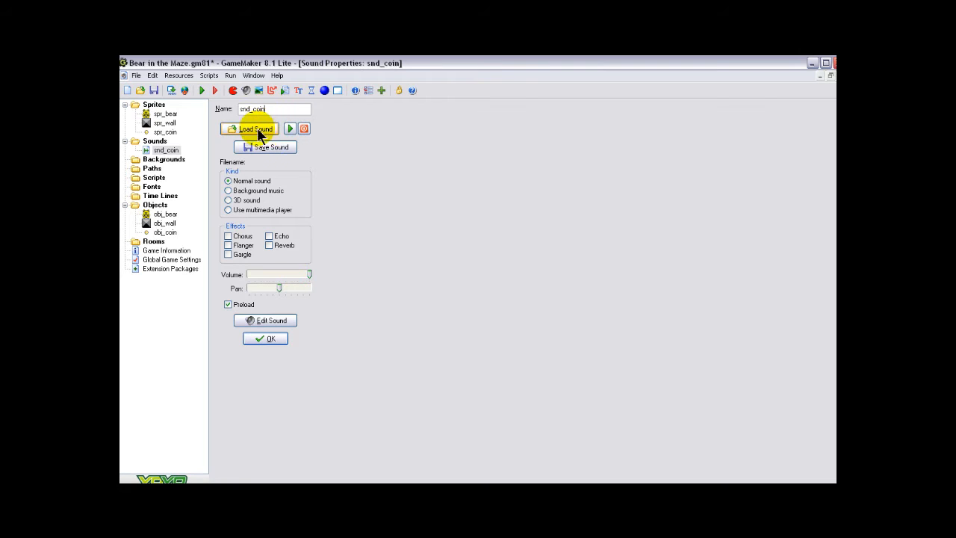
Load the diamond sound file into snd_coin from the Resources folder under maze, GM Tutorial - Maze Games, in My Documents
click(256, 128)
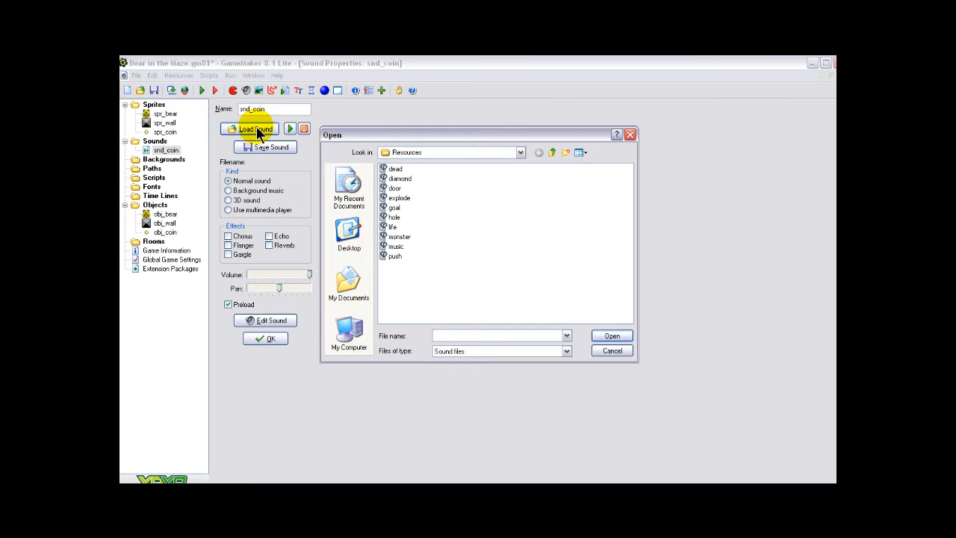
click(343, 284)
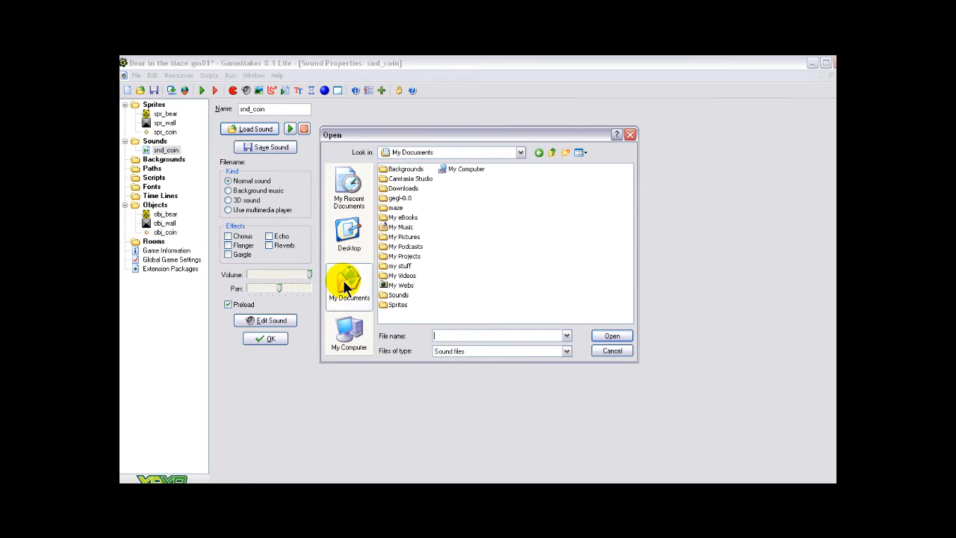
double_click(393, 208)
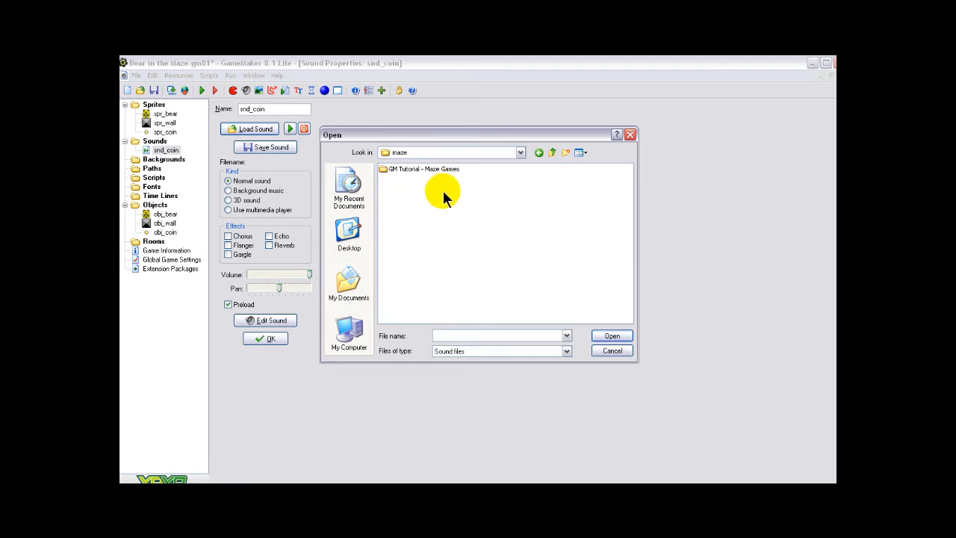
double_click(450, 170)
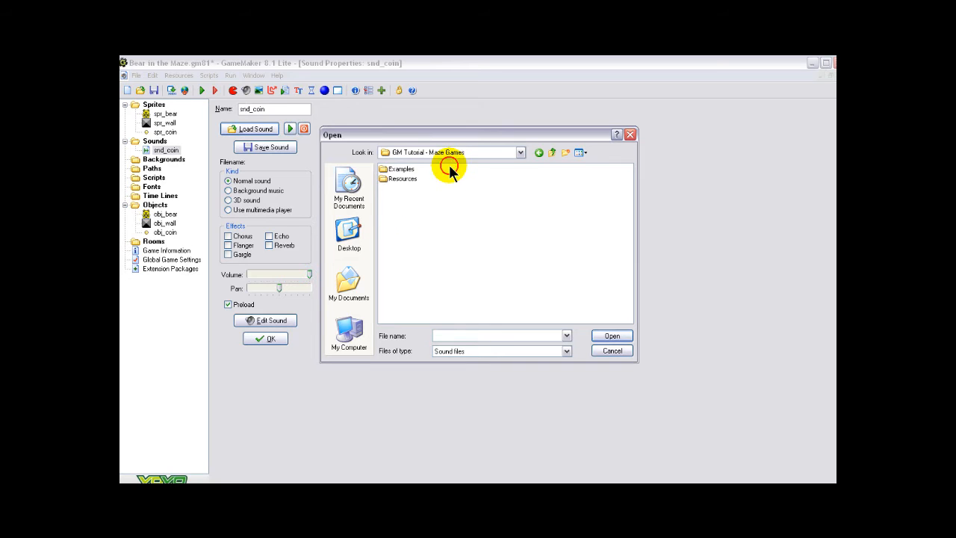
double_click(396, 179)
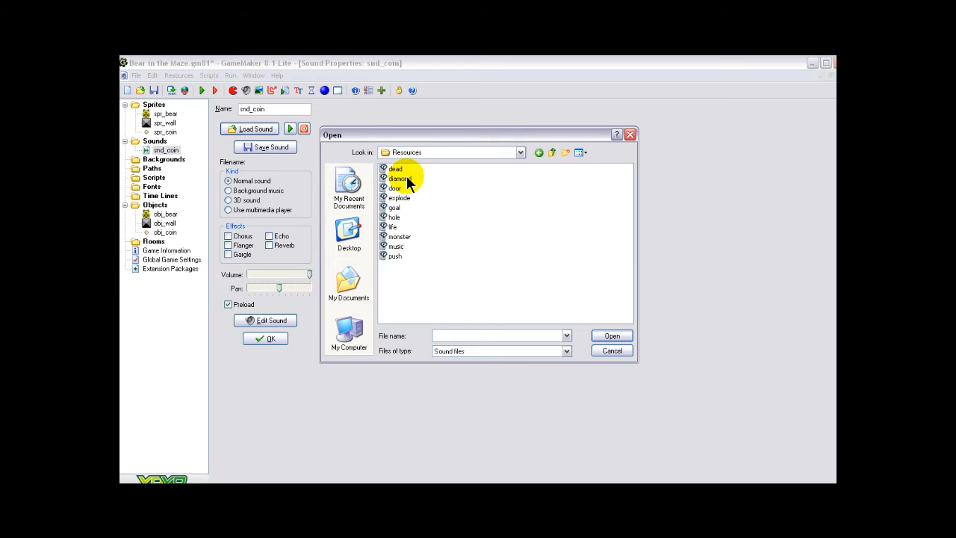
click(399, 179)
click(612, 337)
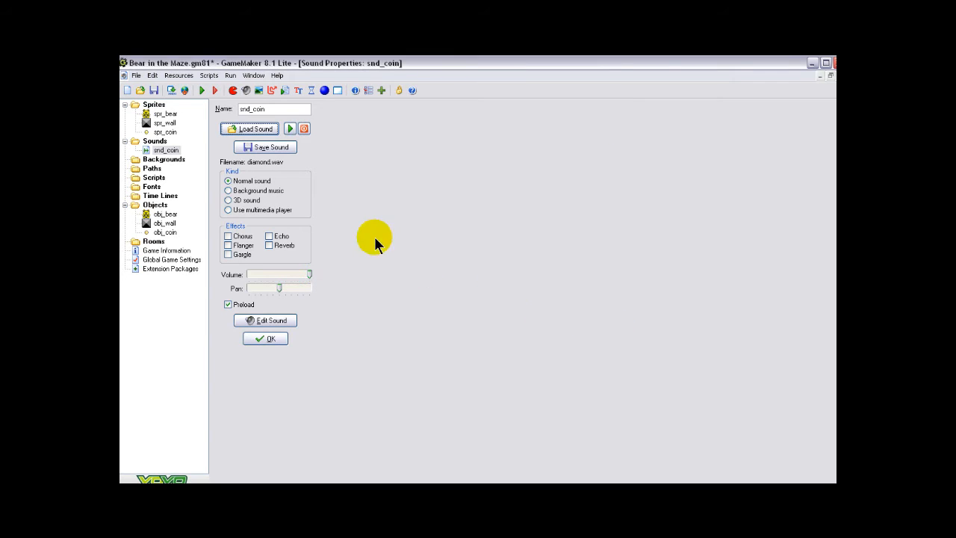
Preview the snd_coin sound, stop its playback and confirm the sound properties
click(289, 131)
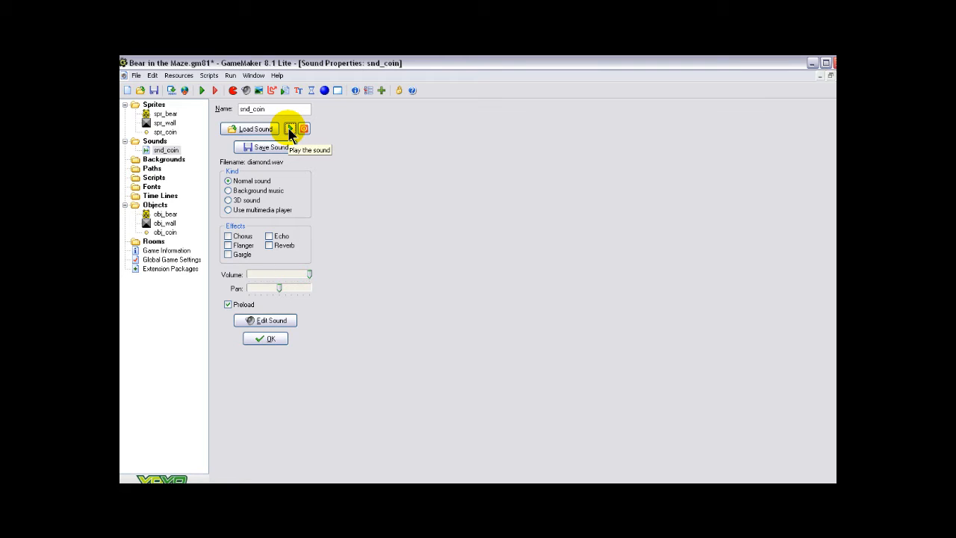
click(304, 125)
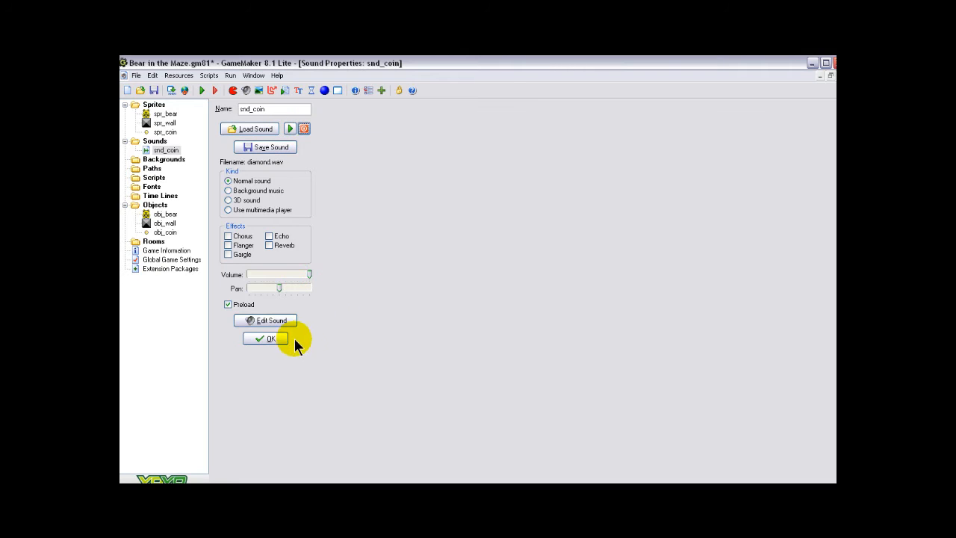
click(267, 340)
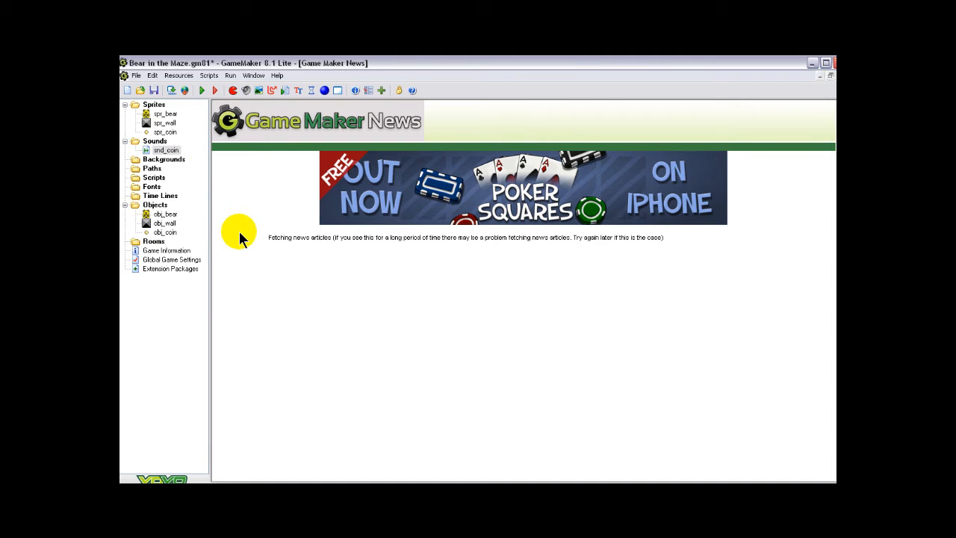
Open the properties of obj_coin and add a collision event with obj_bear
double_click(165, 232)
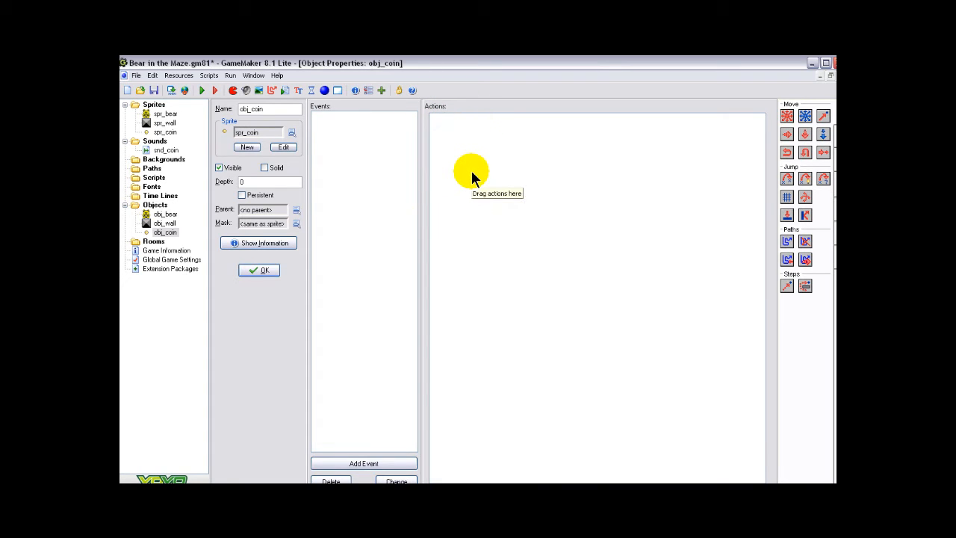
click(364, 463)
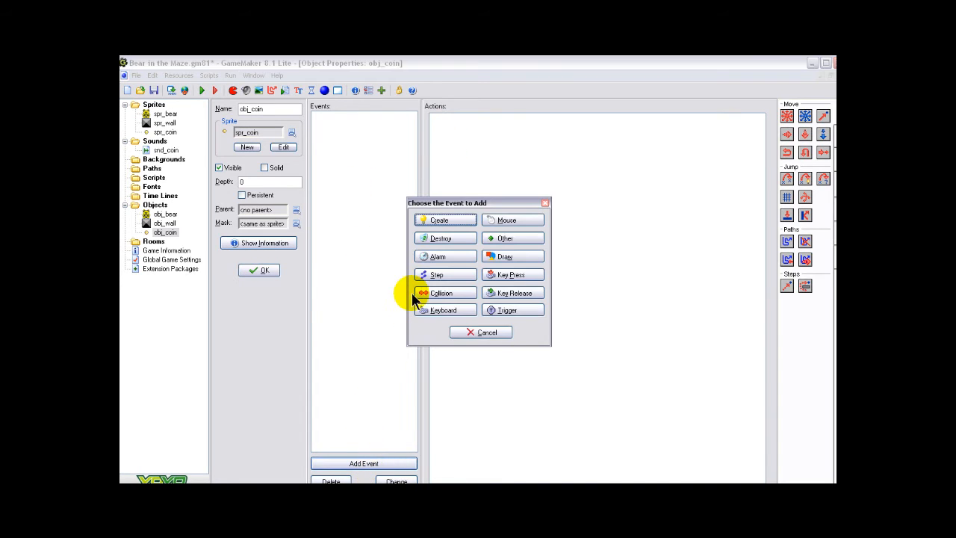
click(432, 290)
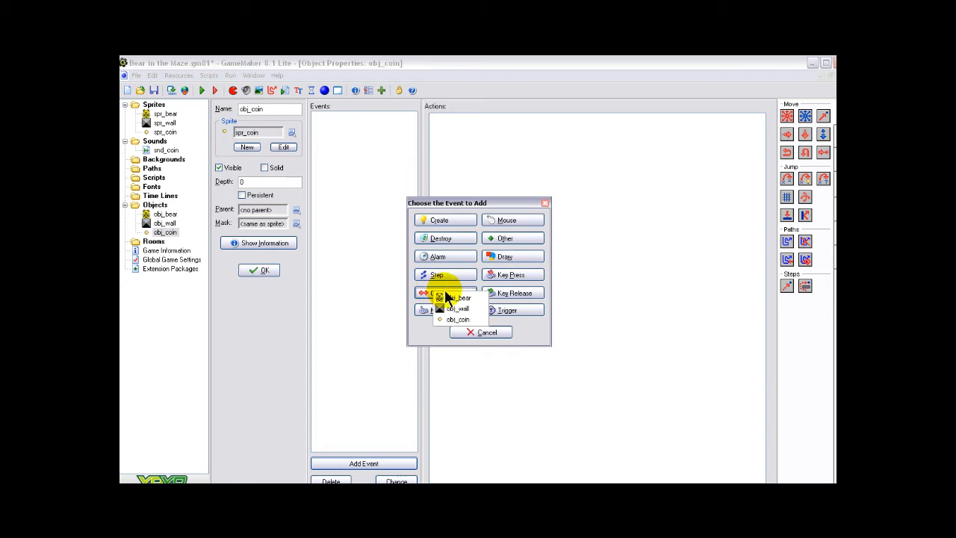
click(450, 299)
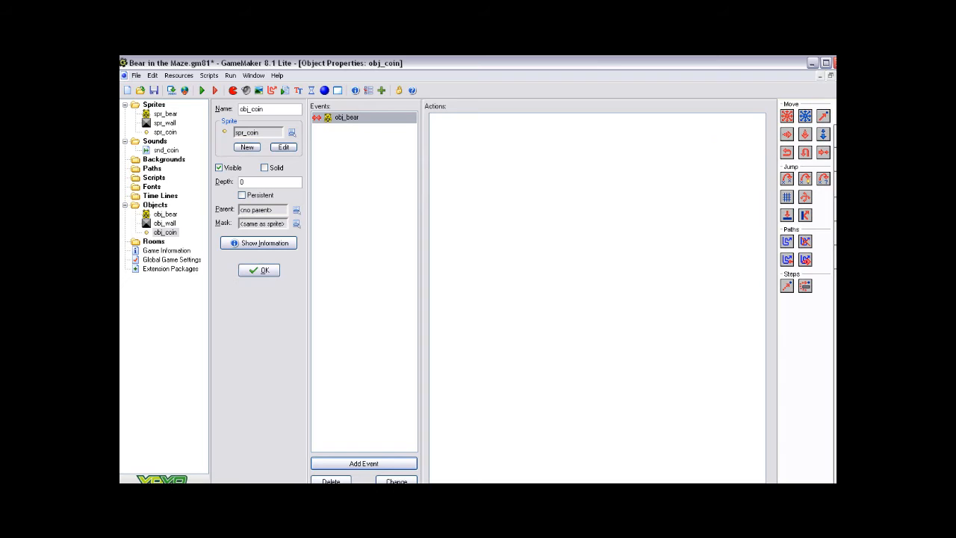
Add a Play Sound action to the obj_bear collision event, using snd_coin with loop set to false
click(829, 131)
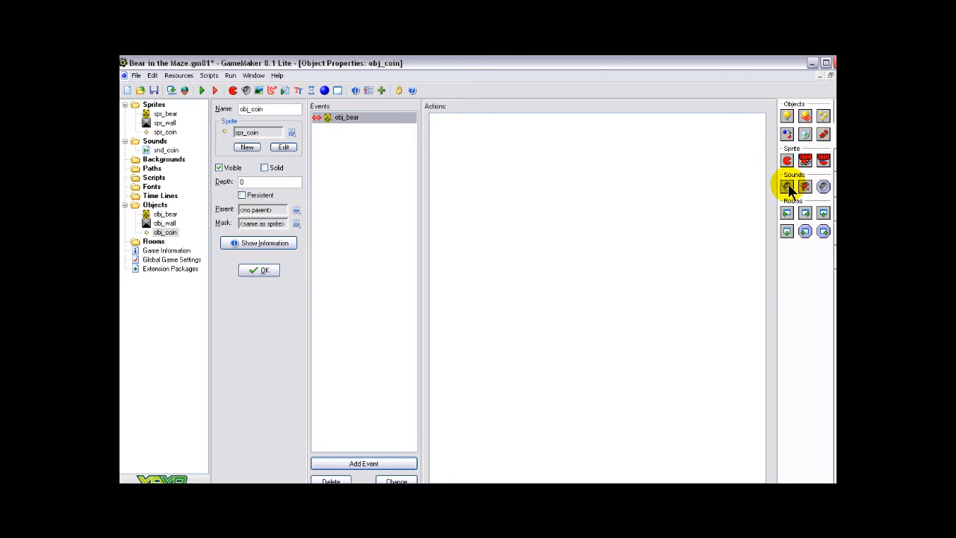
drag(788, 185, 511, 138)
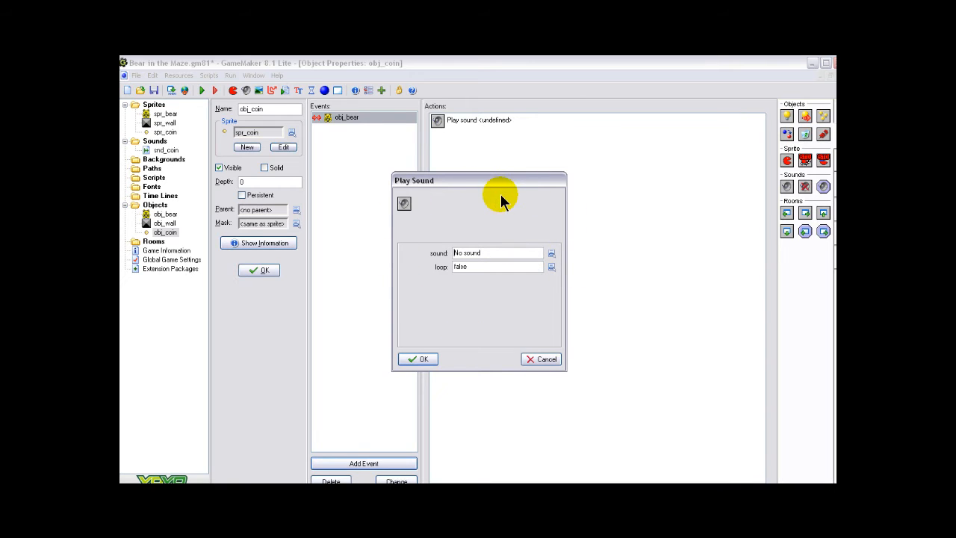
click(550, 256)
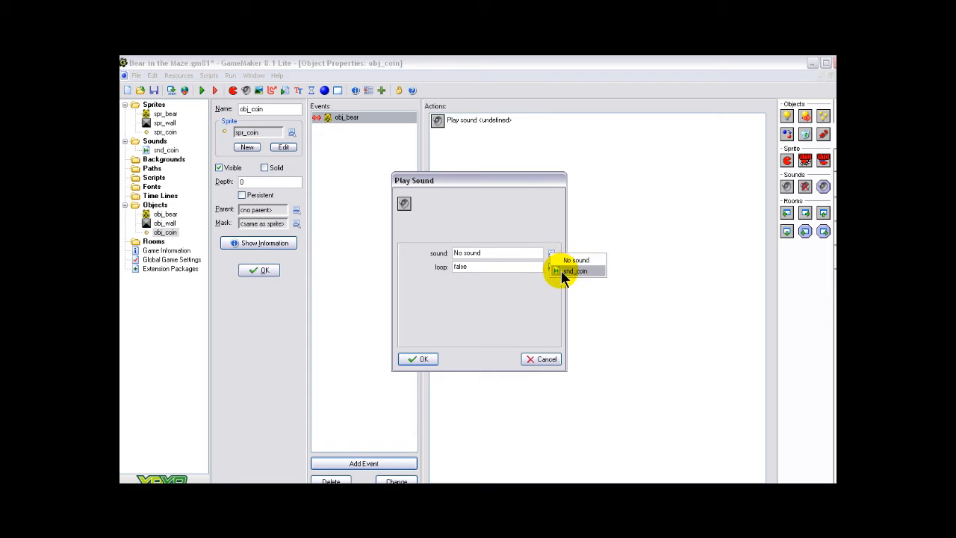
click(574, 270)
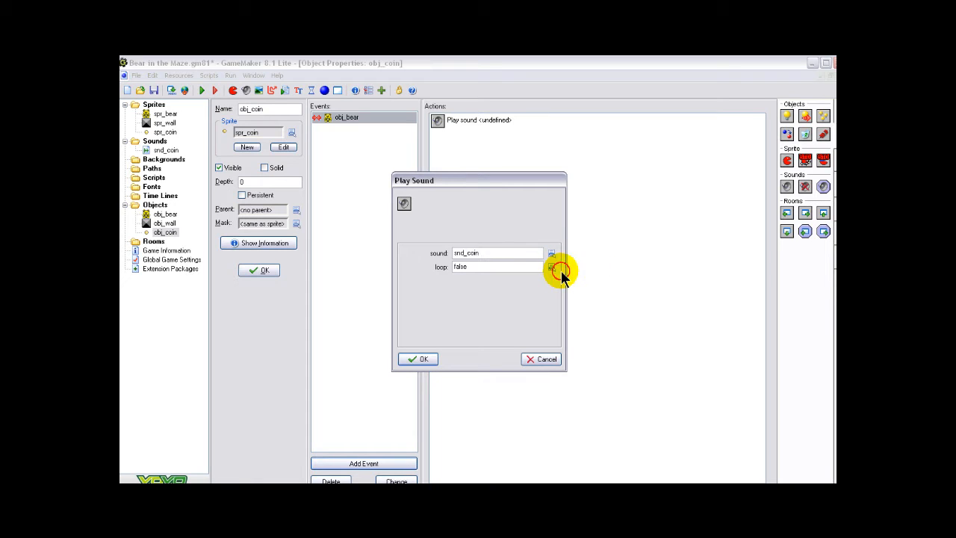
click(426, 358)
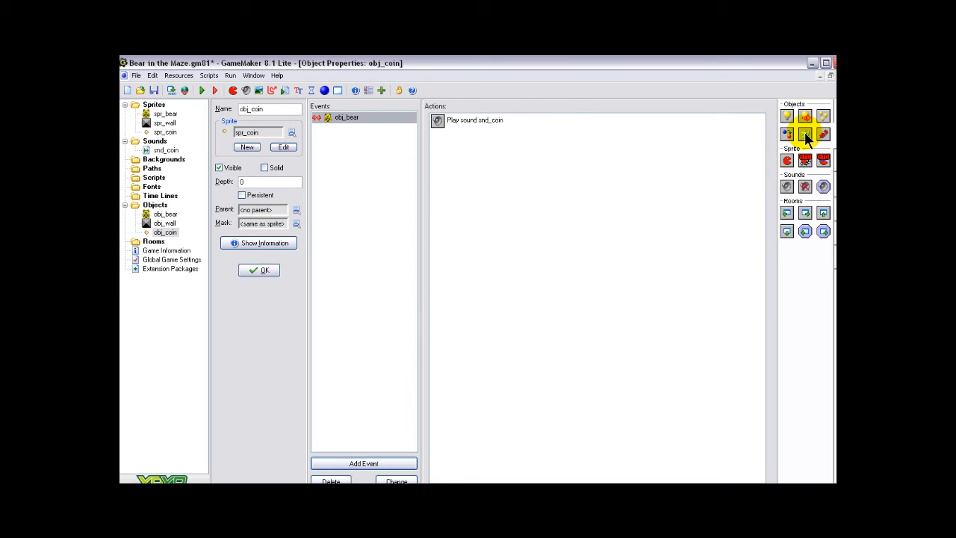
Add a Destroy Instance action applied to Self after the sound action, and confirm the obj_coin properties
drag(804, 133, 444, 154)
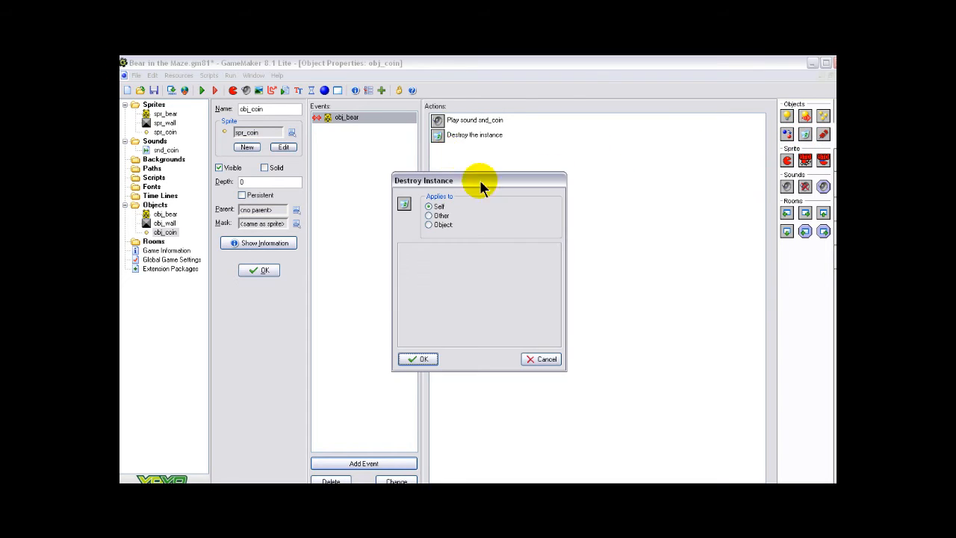
click(422, 359)
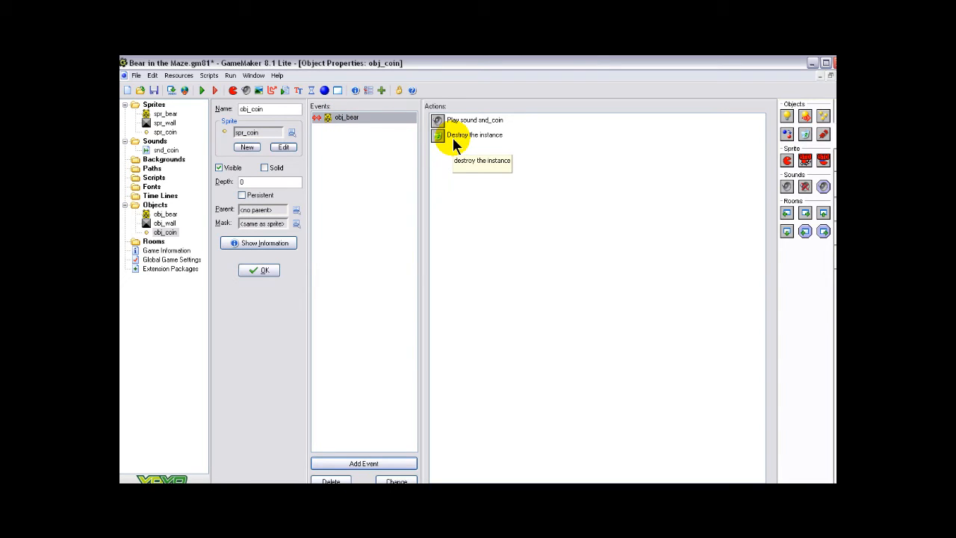
click(260, 270)
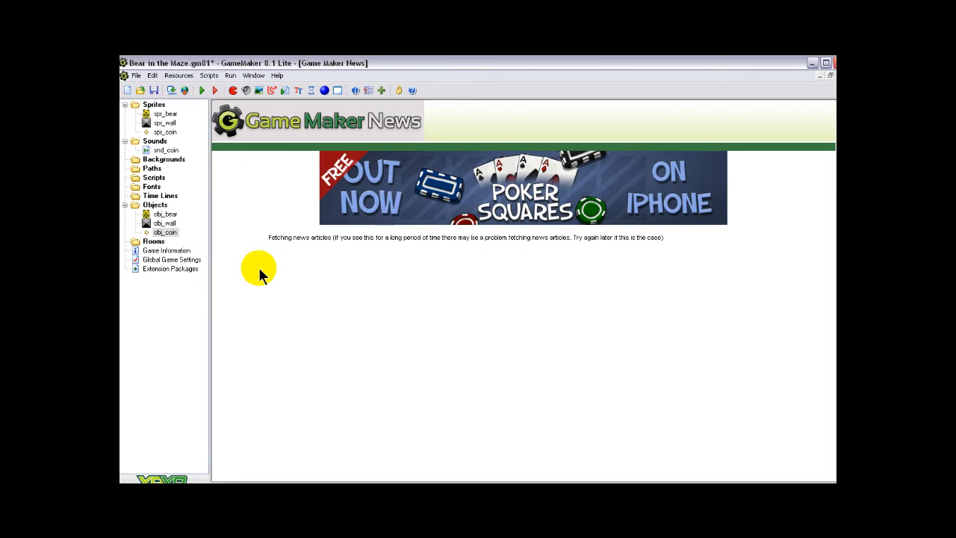
Open the properties of obj_bear and add a keyboard event for the Left arrow key
double_click(159, 216)
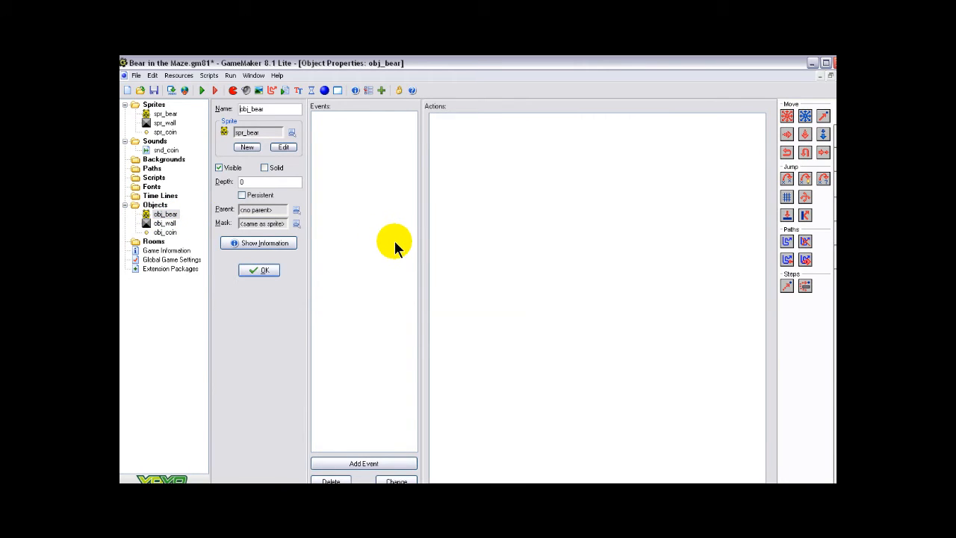
click(365, 461)
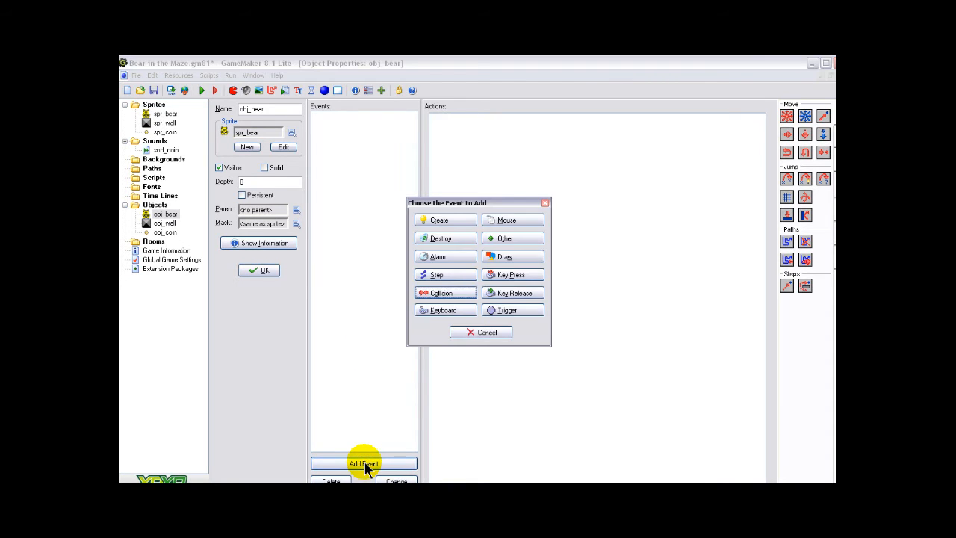
click(438, 309)
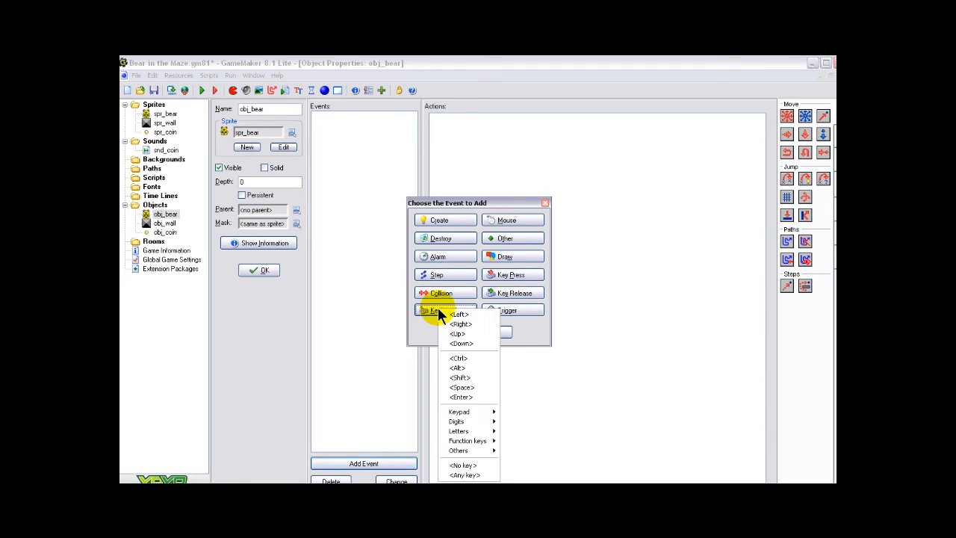
click(459, 314)
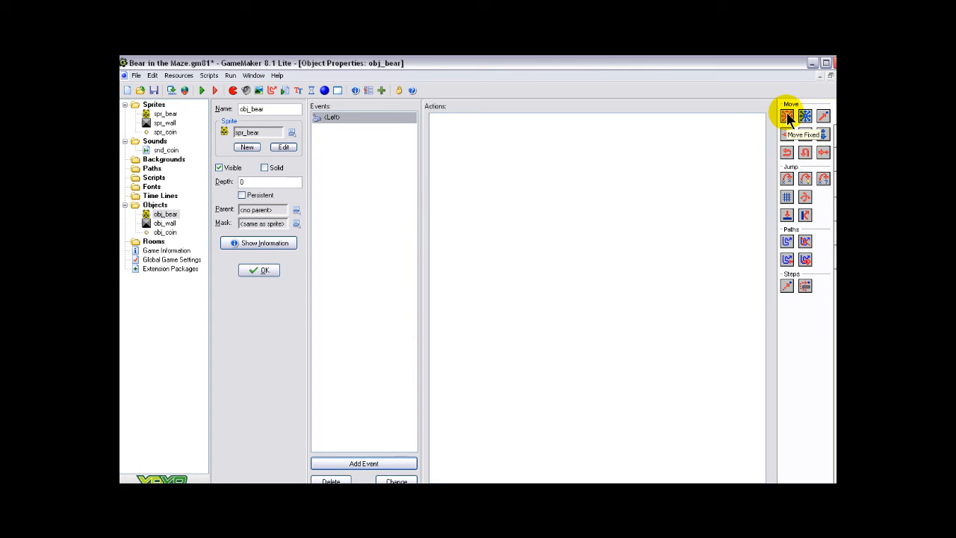
Add a Move Fixed action to the Left key event, choosing the left direction and entering a speed
drag(786, 112, 543, 140)
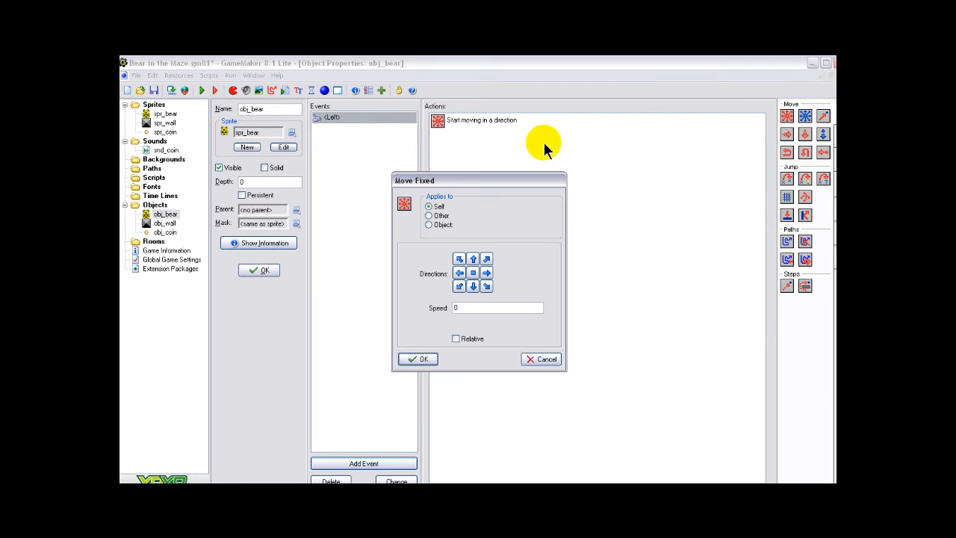
click(459, 273)
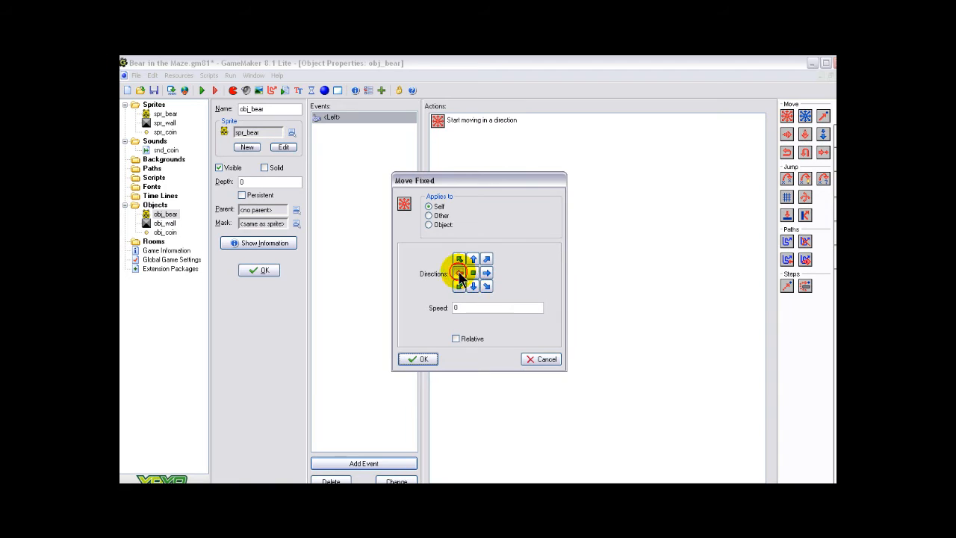
click(471, 306)
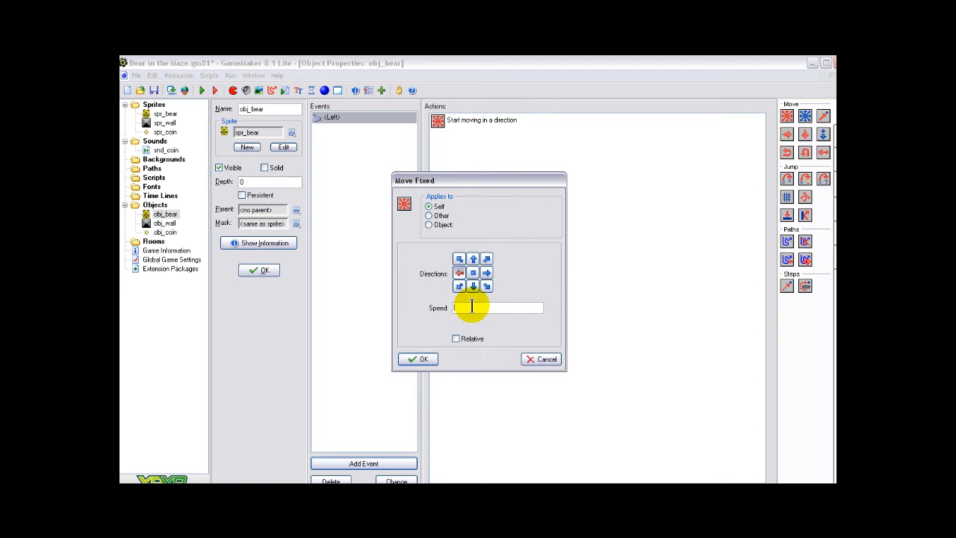
click(420, 359)
Add a keyboard event for the Right arrow key with a Move Fixed action going right at speed 4
click(364, 463)
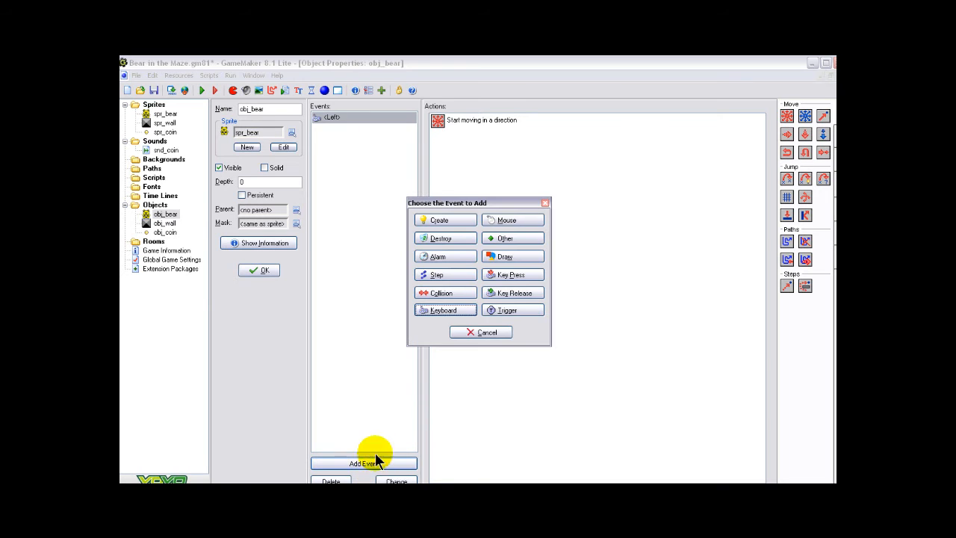
click(455, 311)
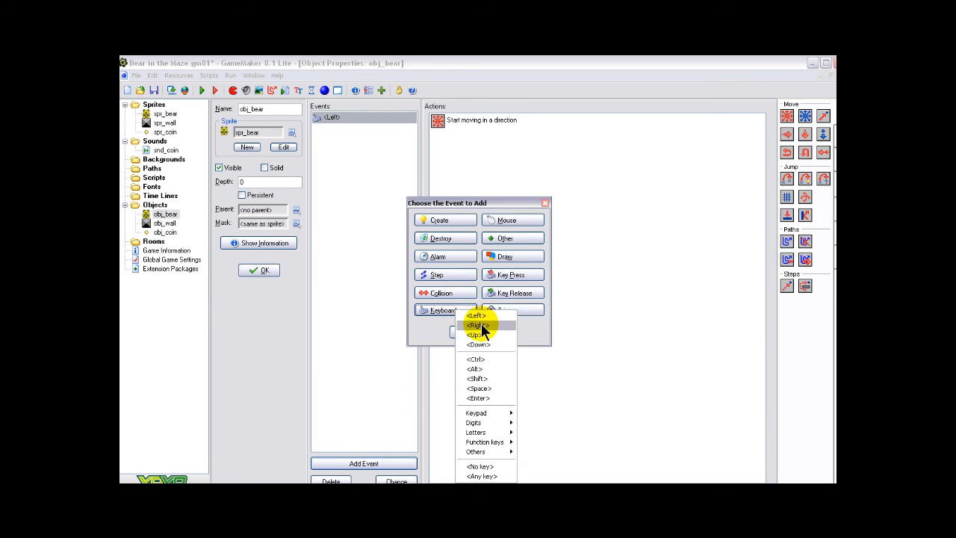
click(478, 325)
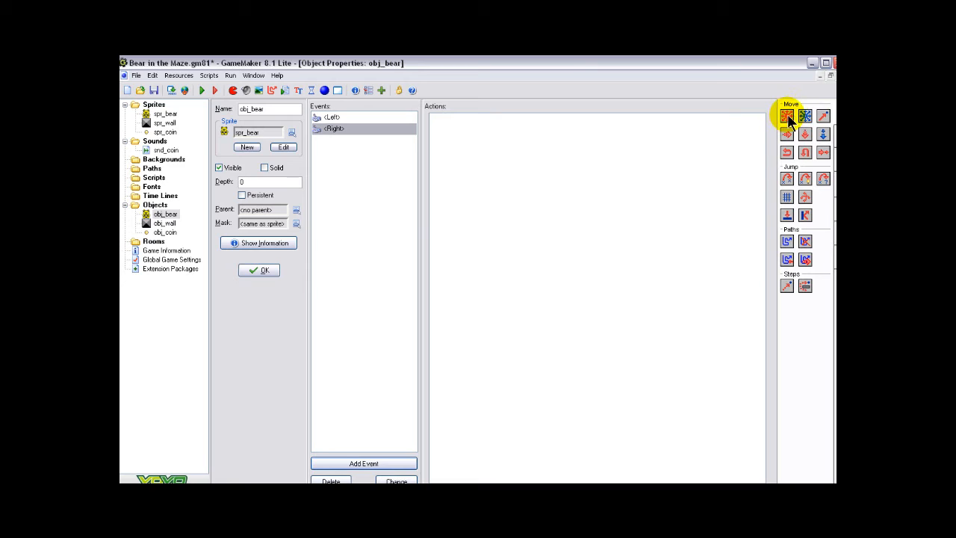
drag(775, 123, 589, 164)
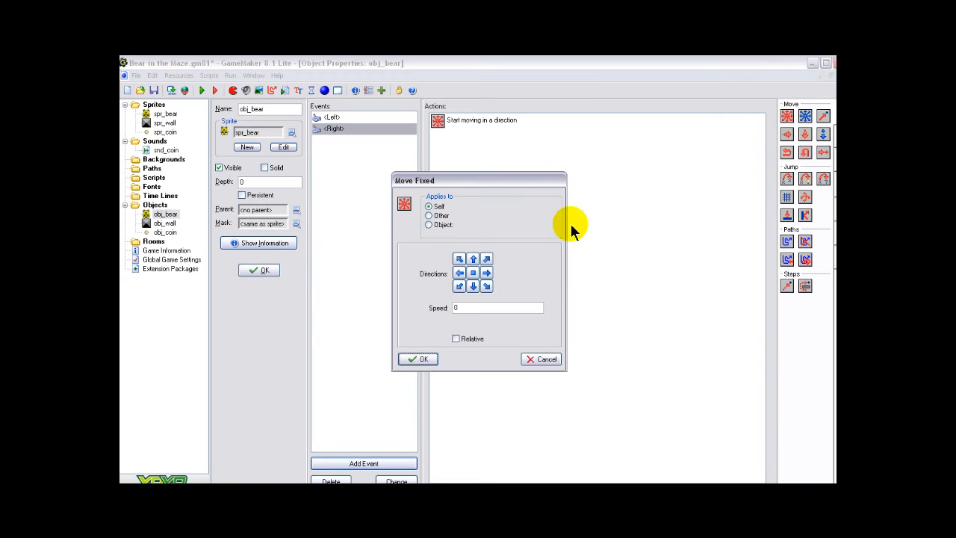
click(486, 272)
text(4)
click(412, 359)
Add a keyboard event for the Up arrow key with a Move Fixed action going up at speed 4
click(375, 460)
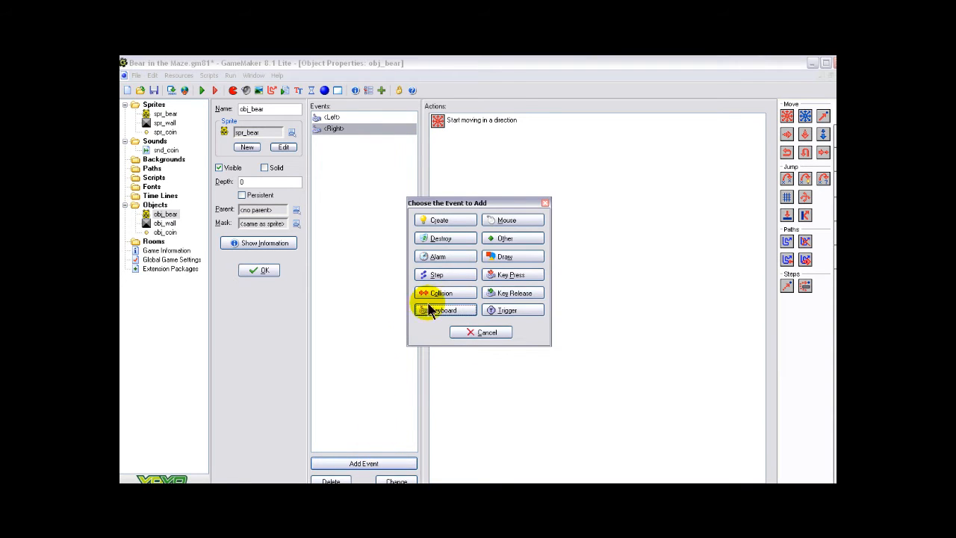
click(437, 310)
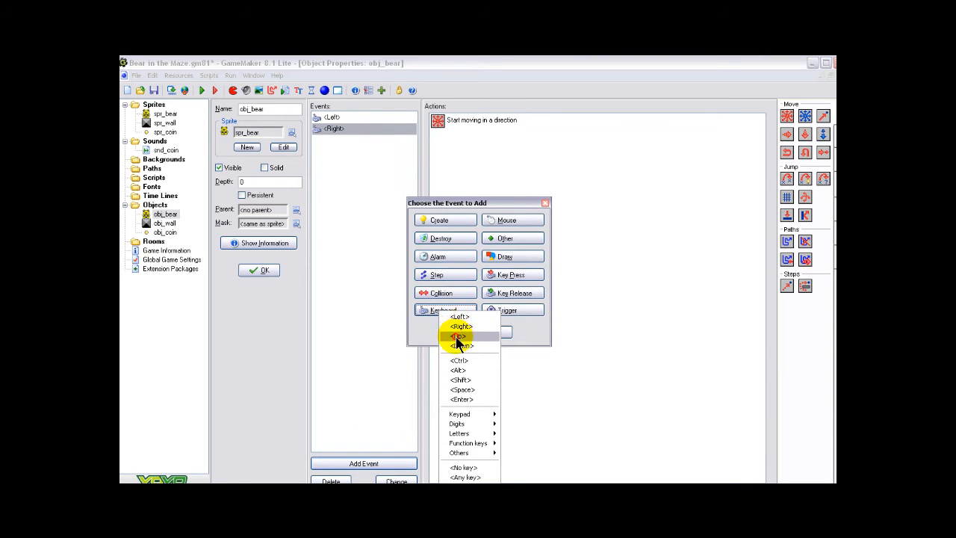
click(457, 335)
drag(784, 121, 524, 145)
click(474, 261)
click(463, 307)
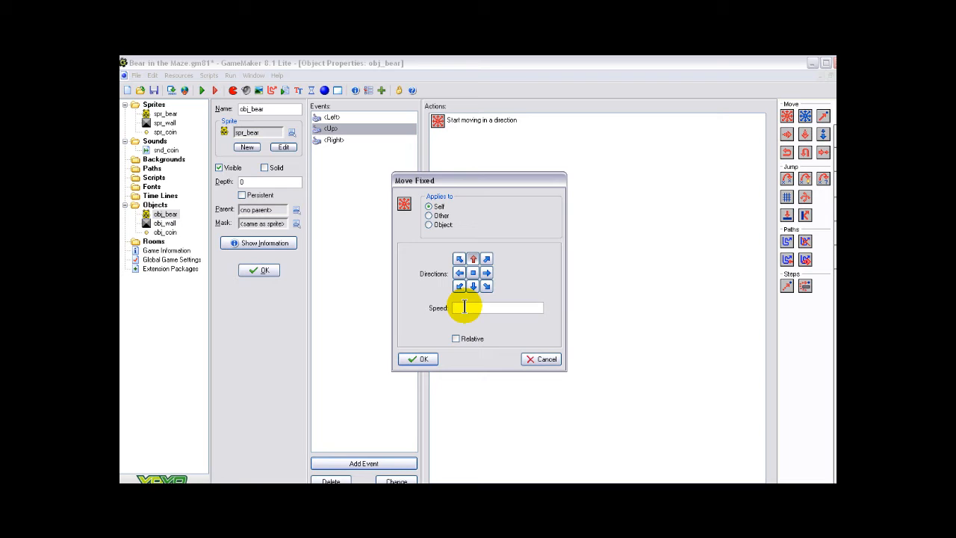
click(419, 360)
Add a keyboard event for the Down arrow key with a Move Fixed action going down at speed 4
click(372, 465)
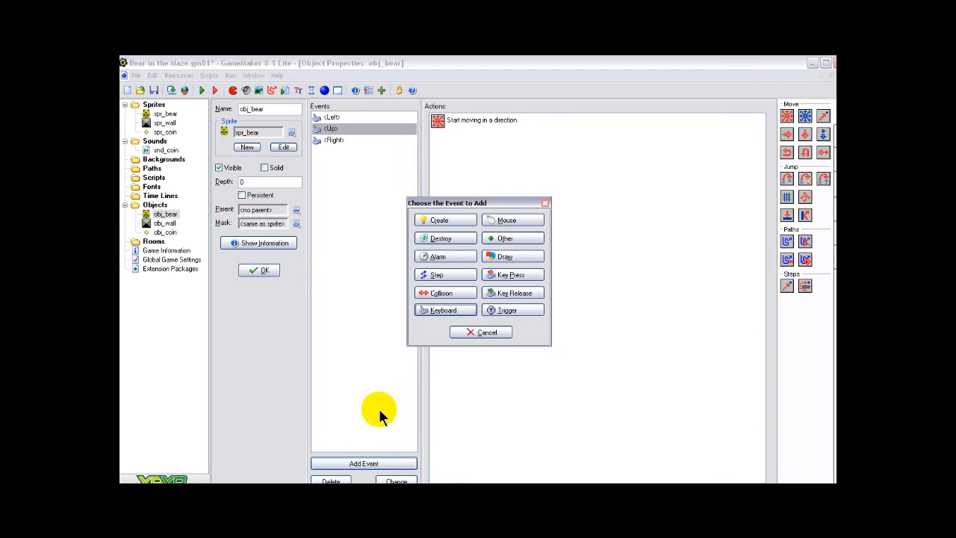
click(441, 312)
click(462, 343)
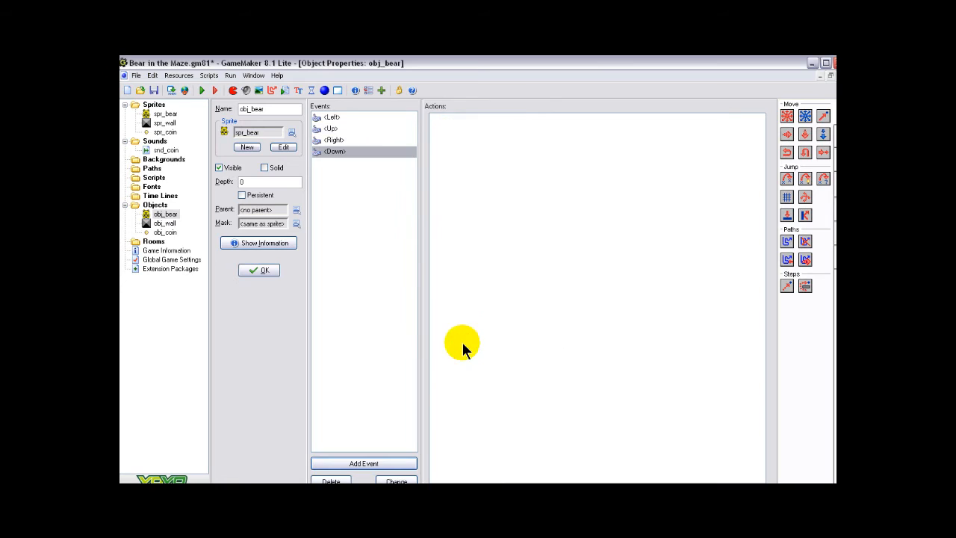
drag(786, 116, 561, 147)
click(472, 285)
click(461, 307)
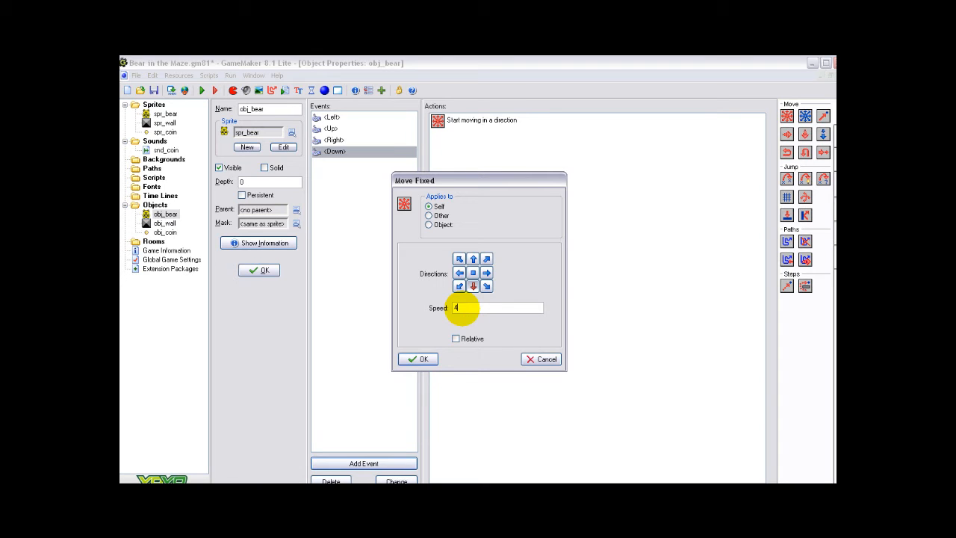
click(427, 358)
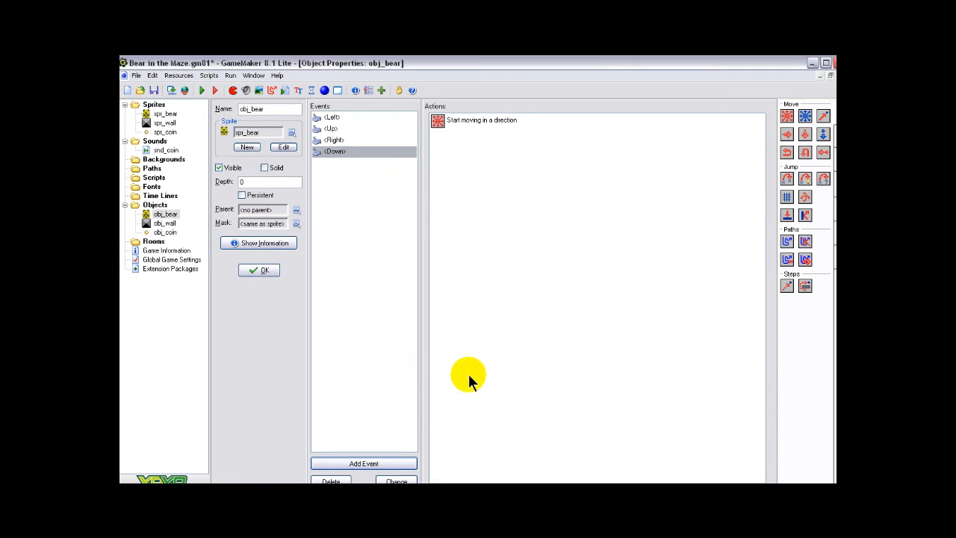
Add a No Key keyboard event with a Move Fixed action set to the centre stop direction at speed 0
click(364, 463)
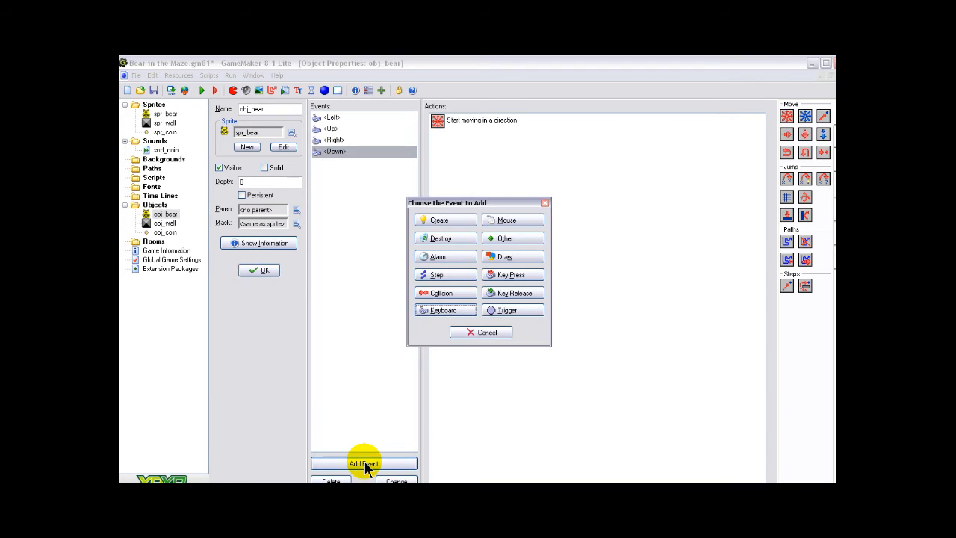
click(453, 308)
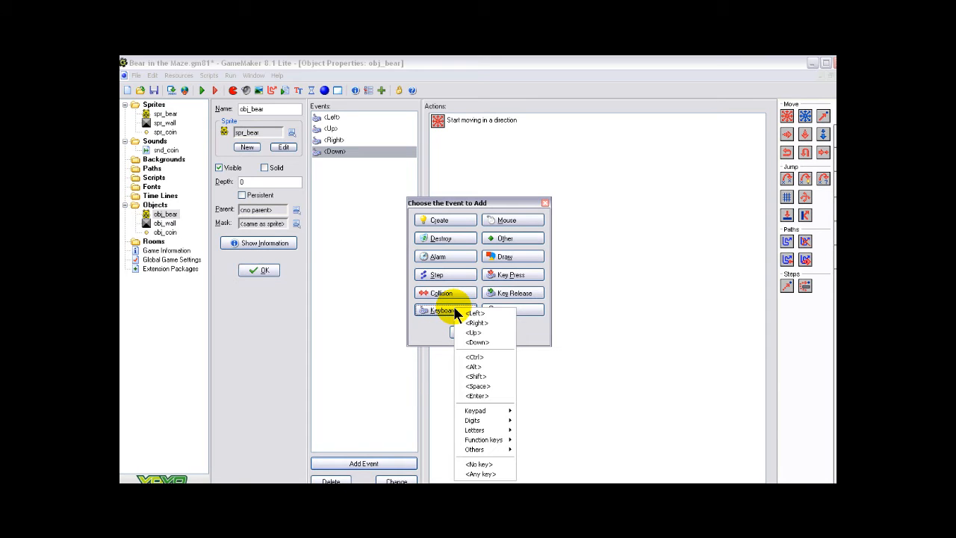
click(488, 463)
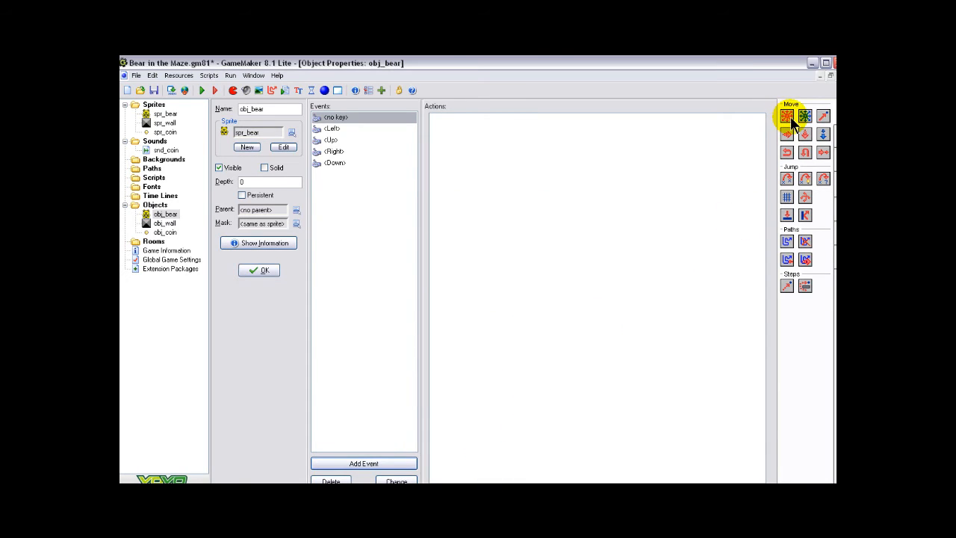
drag(790, 116, 531, 154)
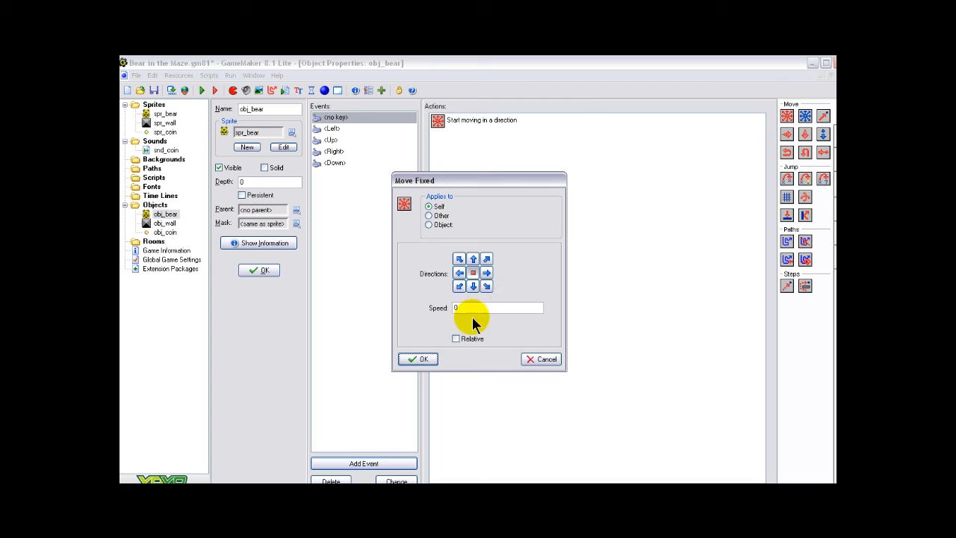
click(417, 359)
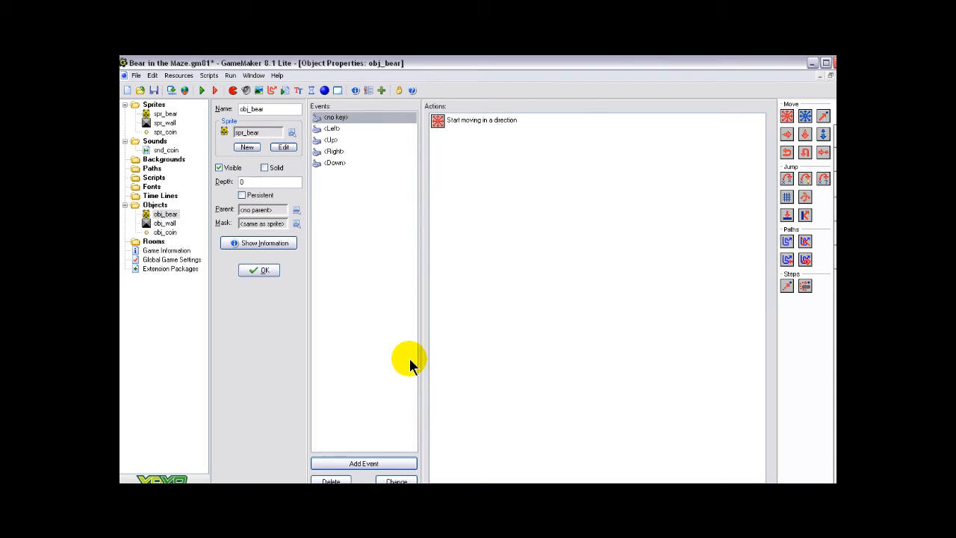
Add a collision event with obj_wall to obj_bear, using a Move Fixed action with the centre stop direction at speed 0
click(374, 460)
click(439, 295)
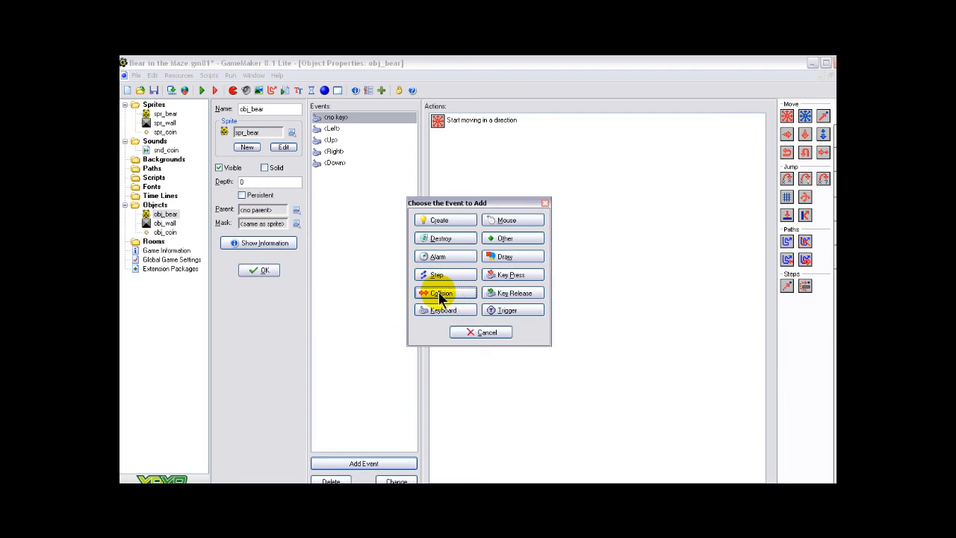
click(463, 311)
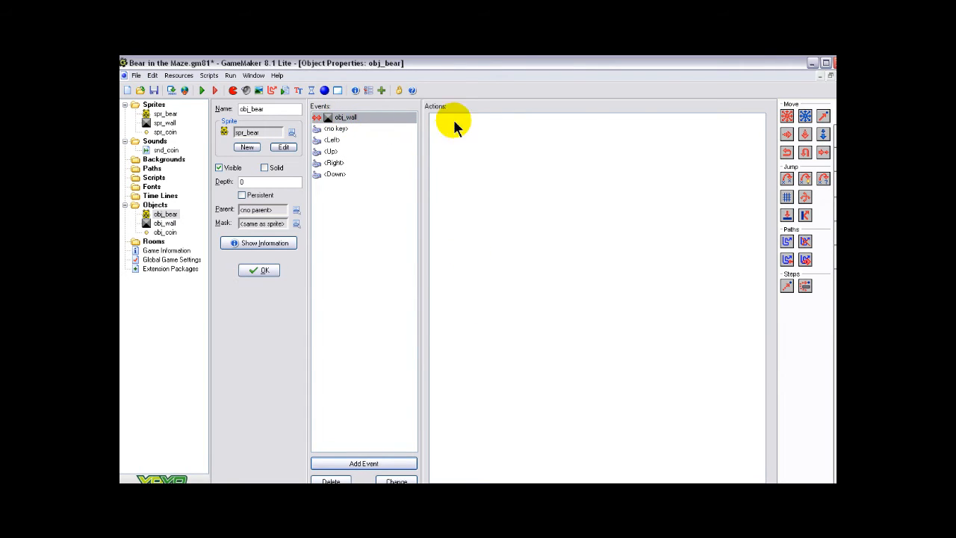
drag(787, 113, 537, 131)
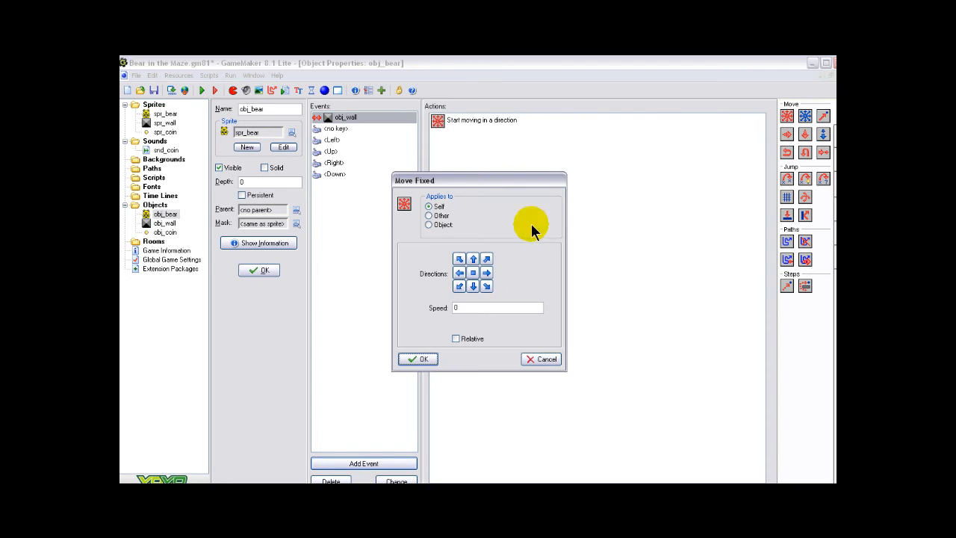
click(473, 273)
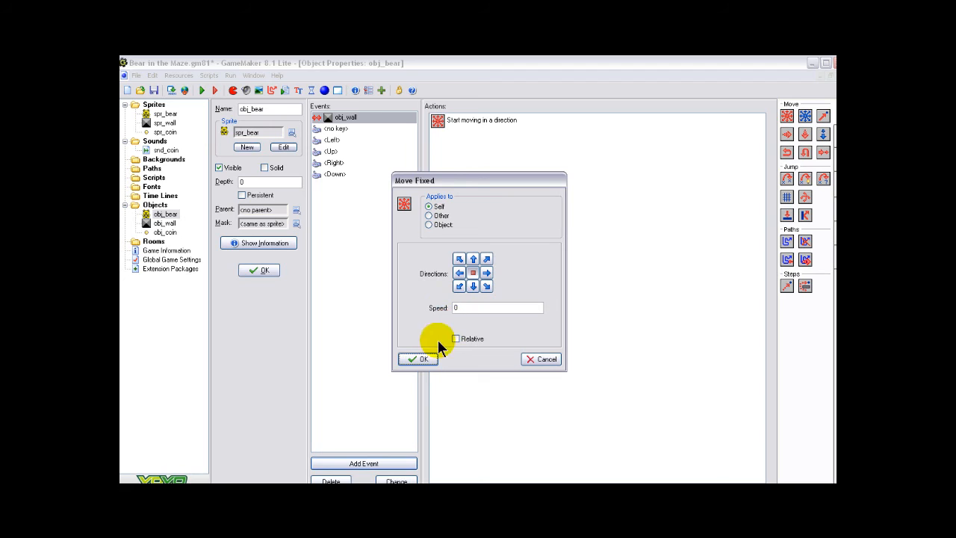
click(419, 359)
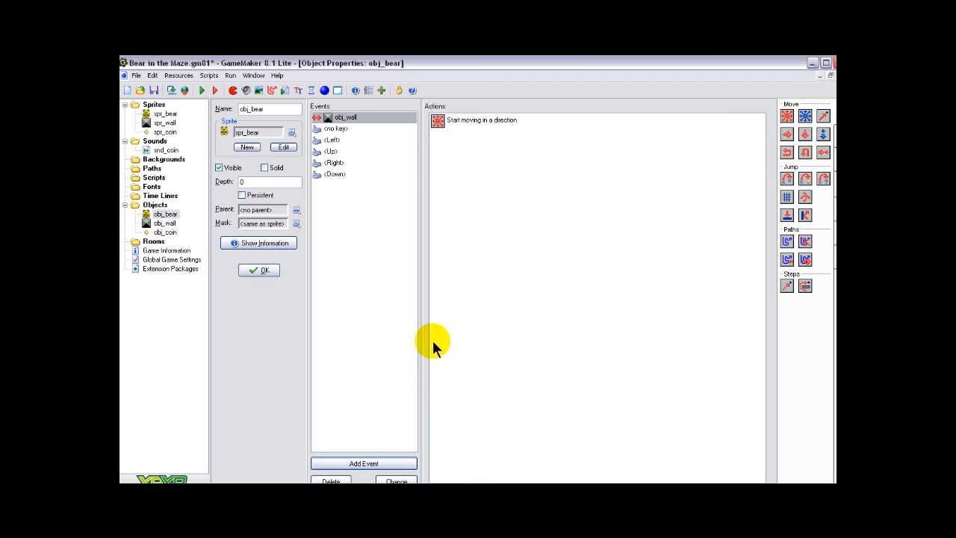
Confirm the obj_bear properties and save the game
click(257, 270)
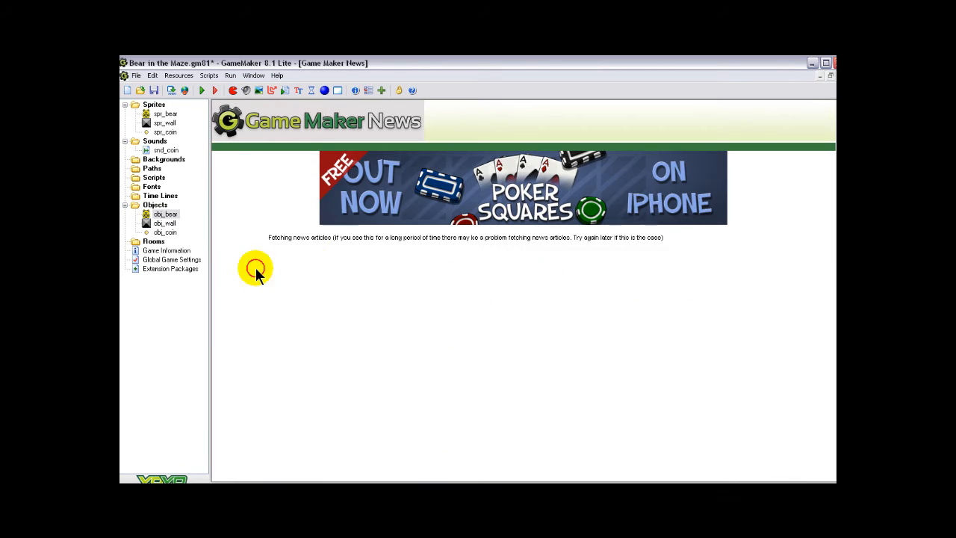
click(153, 90)
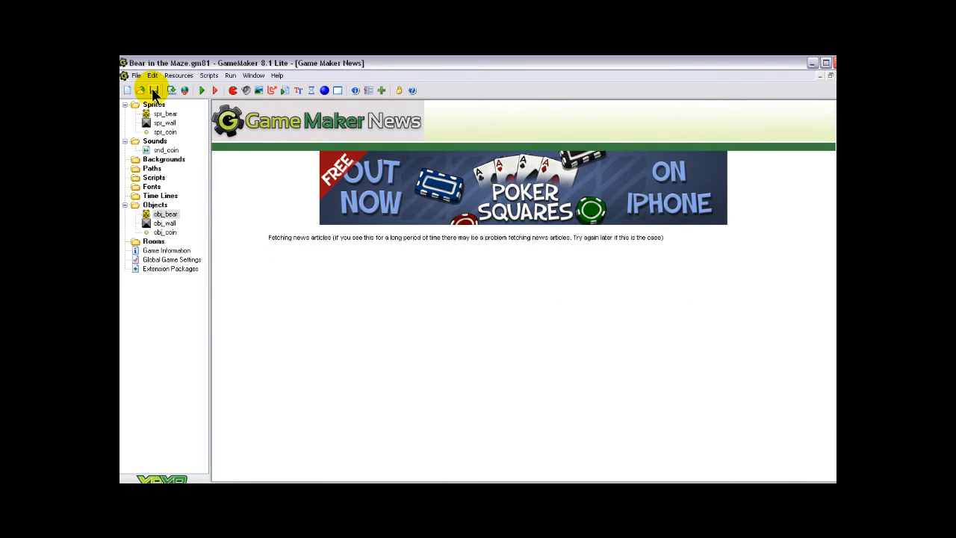
Create a room and line its entire border with obj_wall blocks
click(337, 90)
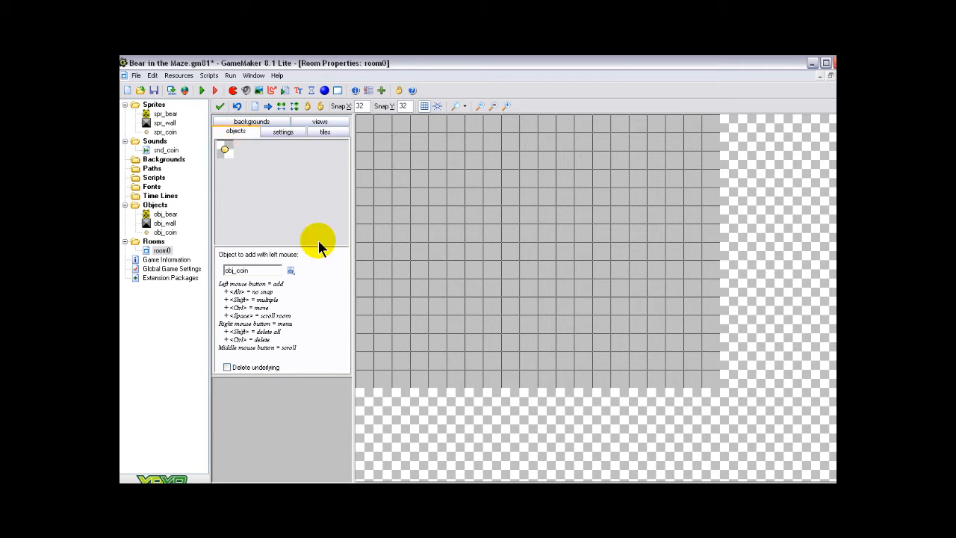
click(290, 270)
click(310, 287)
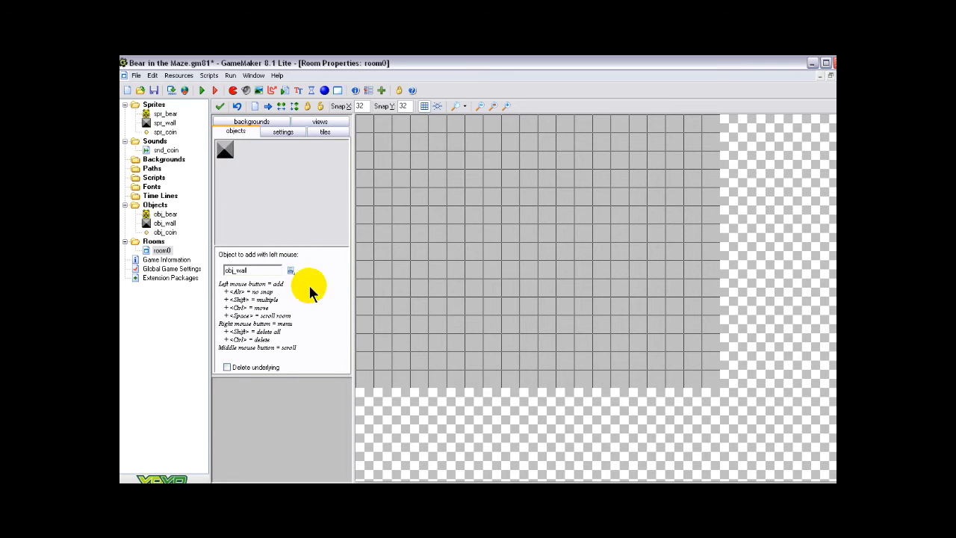
click(364, 123)
click(383, 123)
shift+drag(364, 144, 363, 370)
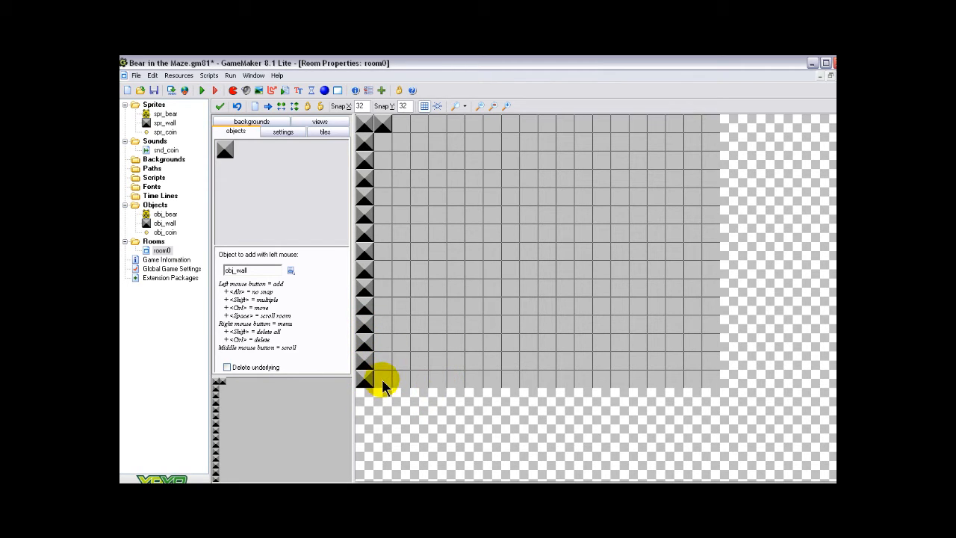
shift+drag(379, 380, 706, 380)
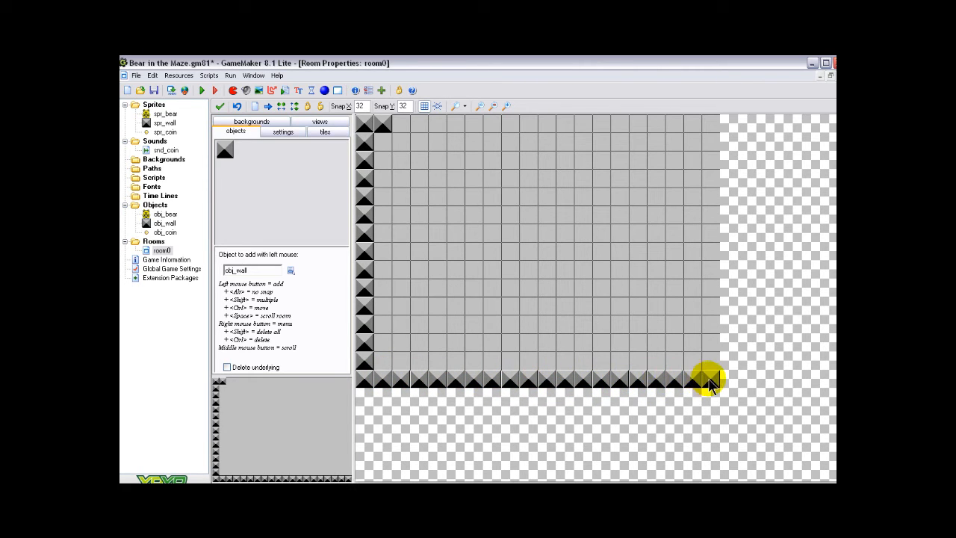
mouse_move(399, 123)
shift+mouse_down()
mouse_move(704, 124)
mouse_move(712, 355)
shift+mouse_up()
Build a seven-block wall down from the top border in the third column, with a hook branching right and up near its lower end
click(400, 142)
drag(401, 145, 400, 191)
click(402, 159)
click(401, 143)
mouse_move(399, 251)
shift+mouse_down()
mouse_move(398, 198)
mouse_move(418, 230)
mouse_move(438, 227)
mouse_move(433, 181)
shift+mouse_up()
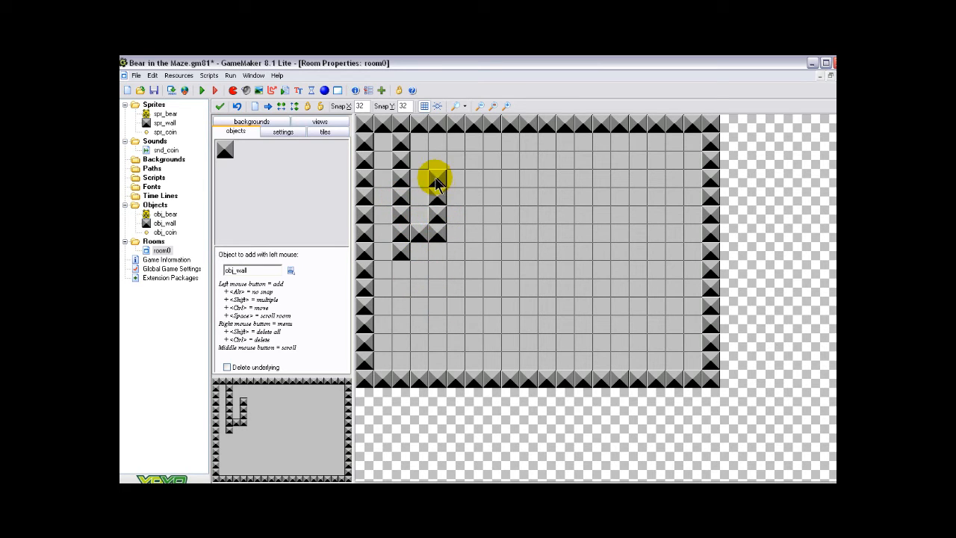
Build a seven-block horizontal wall from the left border in the lower room, with two three-block columns beneath it and one rising from the bottom border
click(378, 289)
shift+drag(380, 290, 493, 286)
mouse_move(400, 305)
shift+mouse_down()
mouse_move(401, 341)
mouse_move(396, 331)
mouse_move(436, 327)
mouse_move(470, 338)
shift+mouse_up()
shift+click(436, 361)
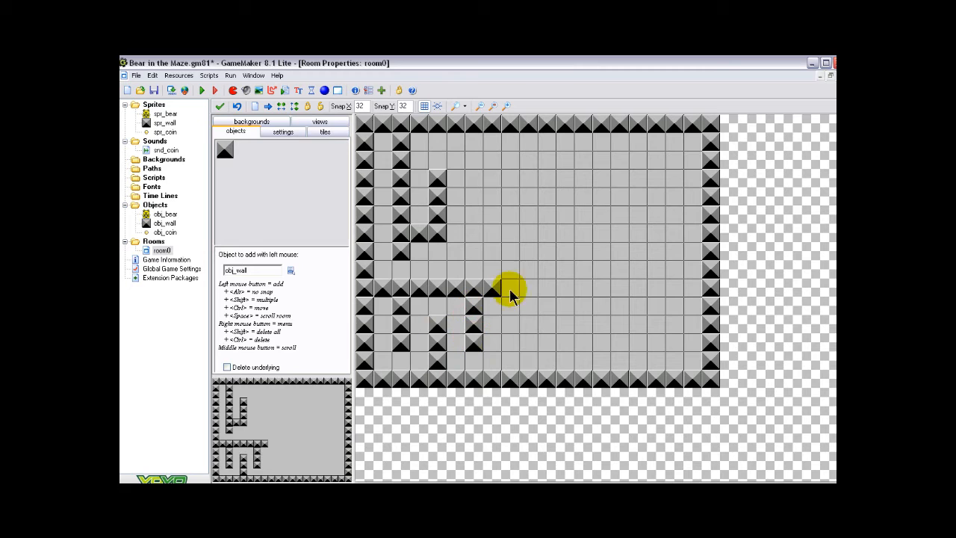
Extend the upper horizontal wall to the ninth column, with a four-block column rising from the seventh and another hanging from the top border in the ninth
mouse_move(455, 233)
shift+mouse_down()
mouse_move(511, 233)
mouse_move(474, 213)
mouse_move(475, 149)
shift+mouse_up()
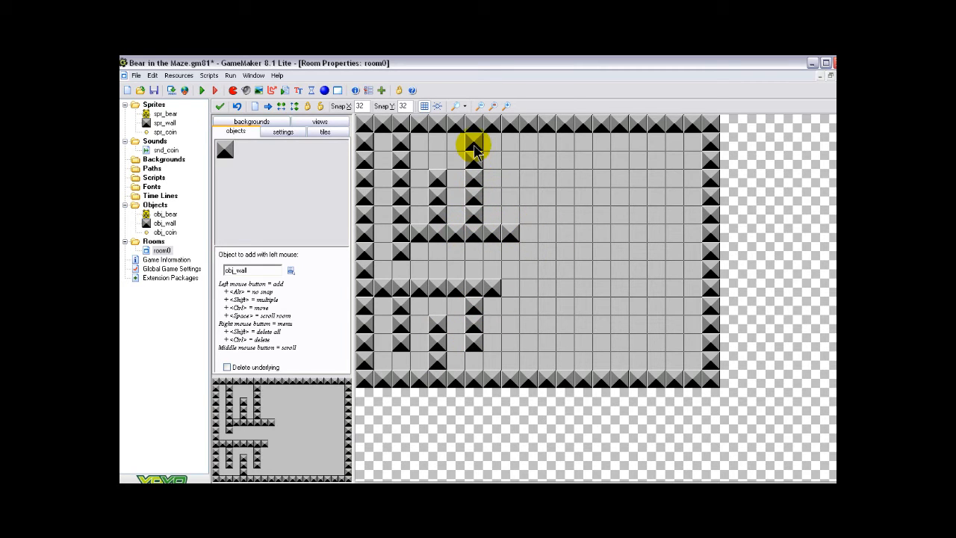
right_click(475, 144)
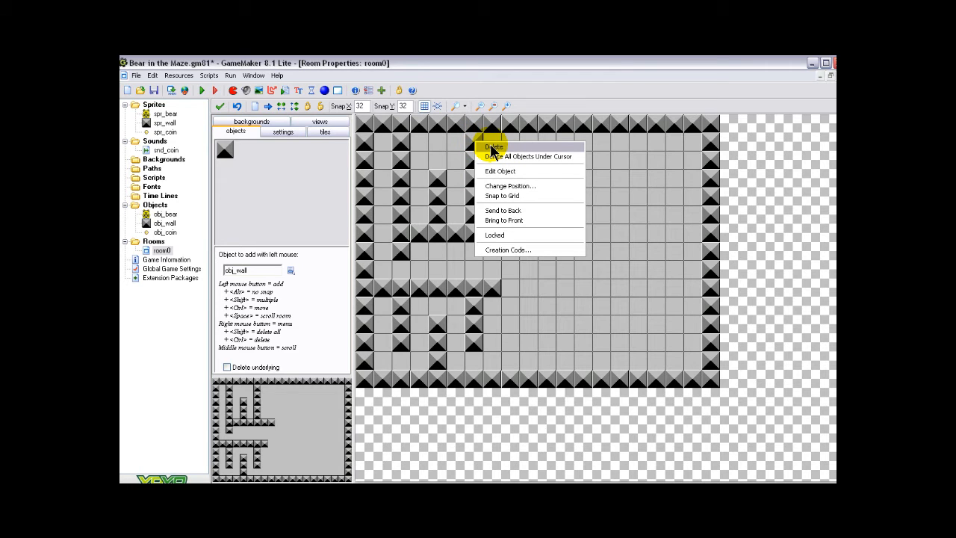
click(493, 147)
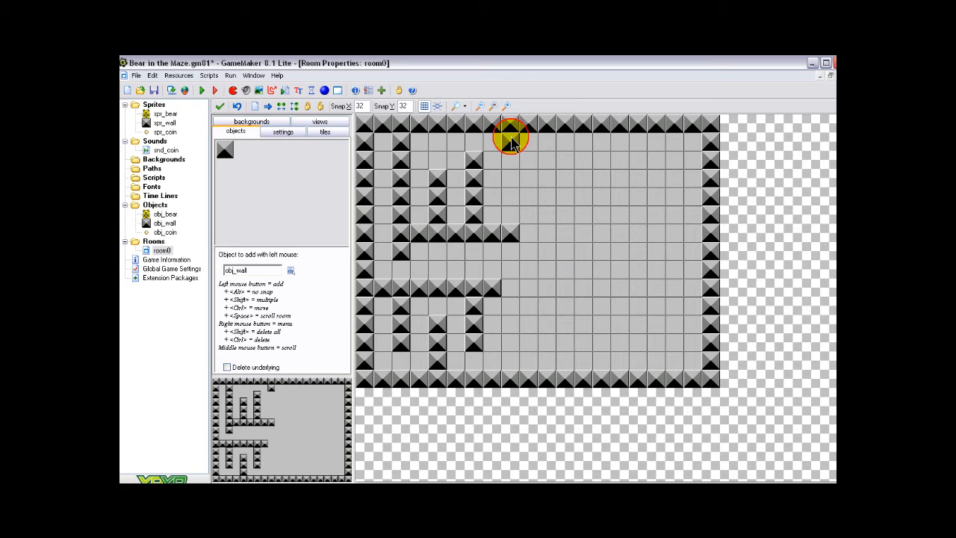
shift+drag(512, 143, 510, 188)
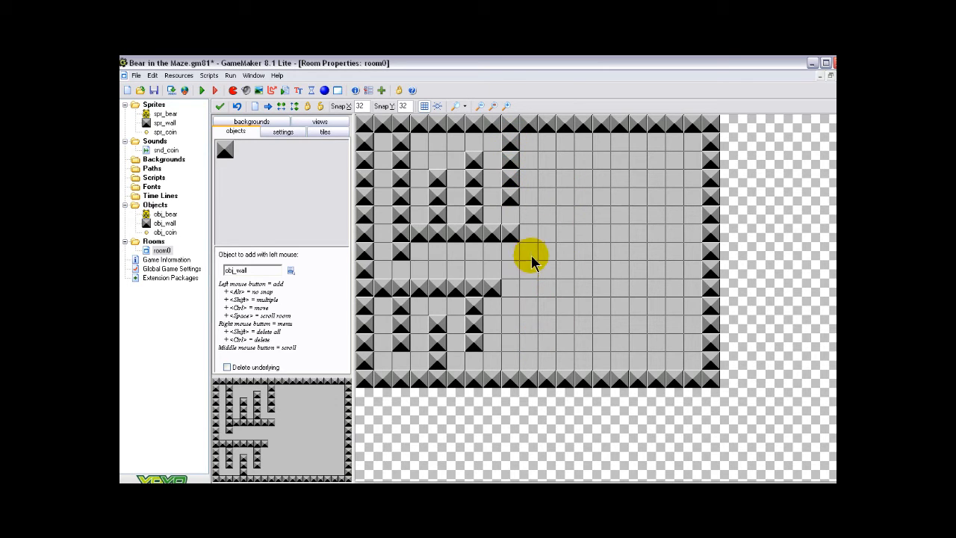
Wall off the lower-right area with a six-block column in the tenth column, a two-block stub above it and two staggered seven-block horizontal walls
mouse_move(562, 254)
shift+mouse_down()
mouse_move(548, 249)
mouse_move(521, 284)
mouse_move(525, 361)
mouse_move(508, 348)
shift+mouse_up()
right_click(511, 343)
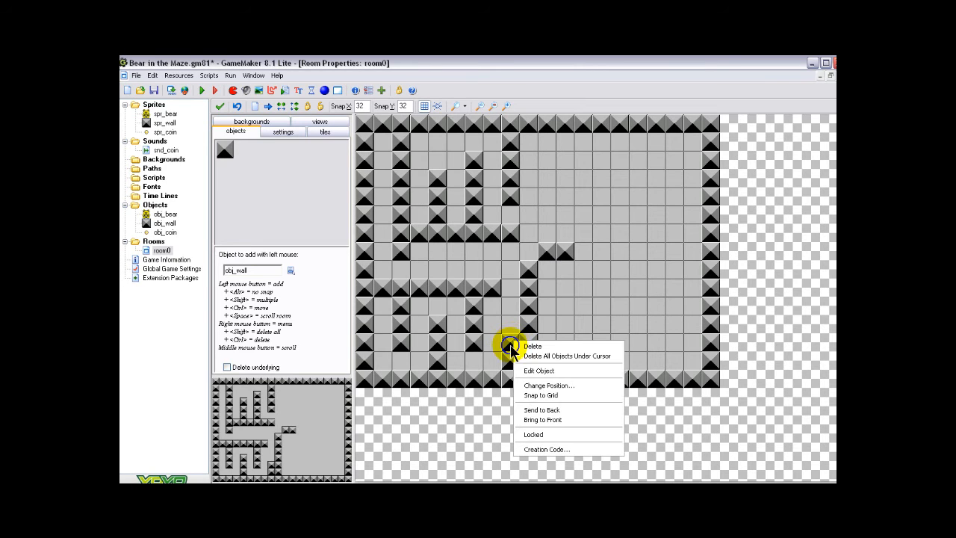
click(531, 346)
right_click(509, 354)
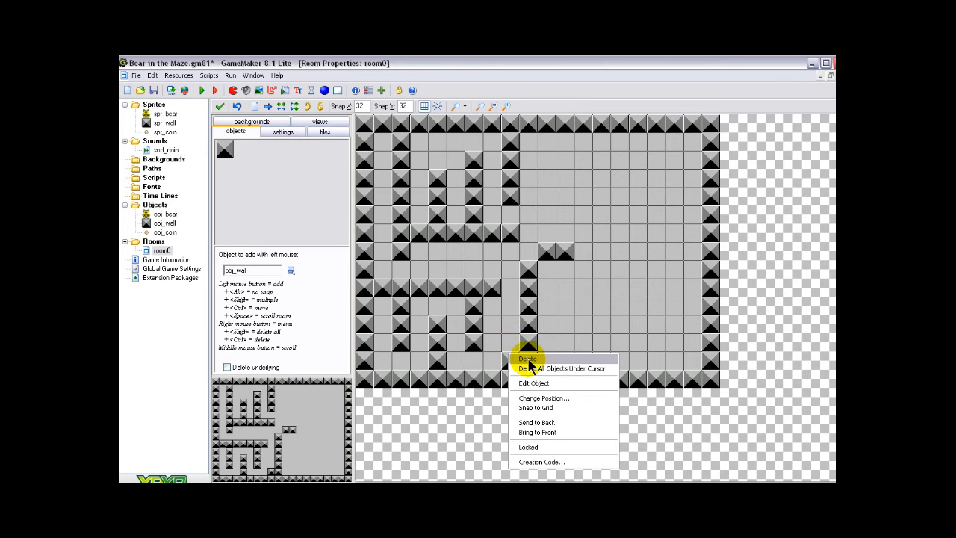
click(527, 360)
mouse_move(544, 312)
shift+mouse_down()
mouse_move(664, 317)
mouse_move(657, 340)
mouse_move(587, 342)
shift+mouse_up()
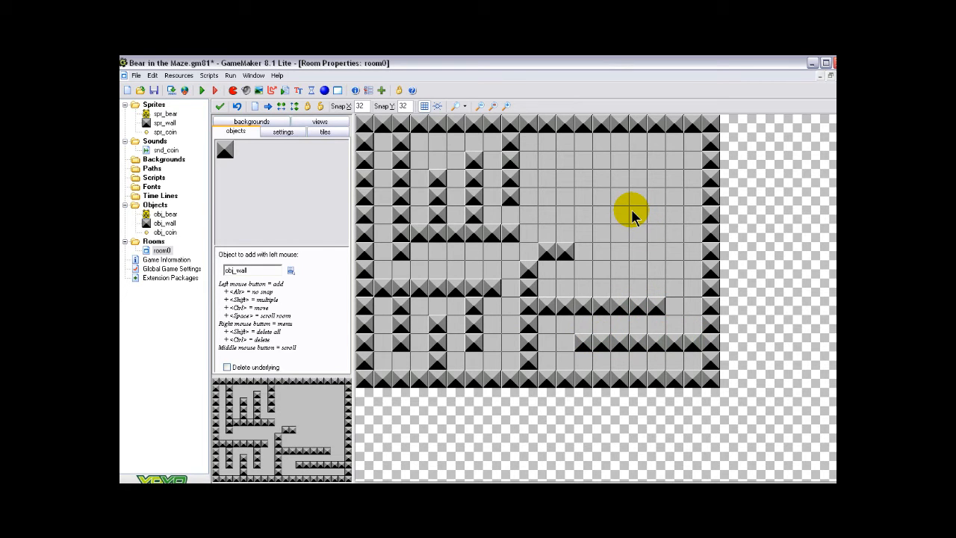
Place obj_bear in the second column, directly beneath the left end of the lower horizontal wall
click(289, 270)
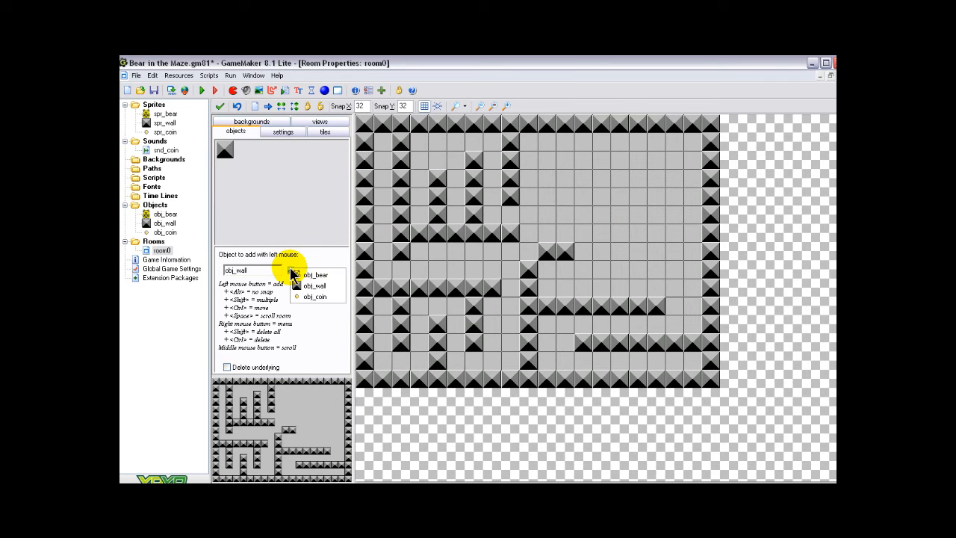
click(310, 275)
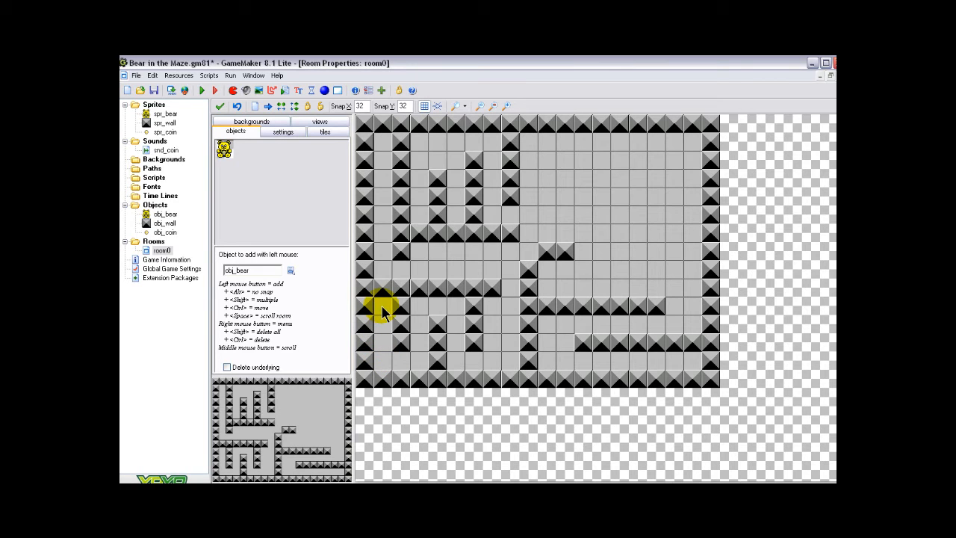
Fill every free cell of the lower-left maze section with obj_coin, including the opening beside the end of the horizontal wall
click(291, 271)
click(314, 296)
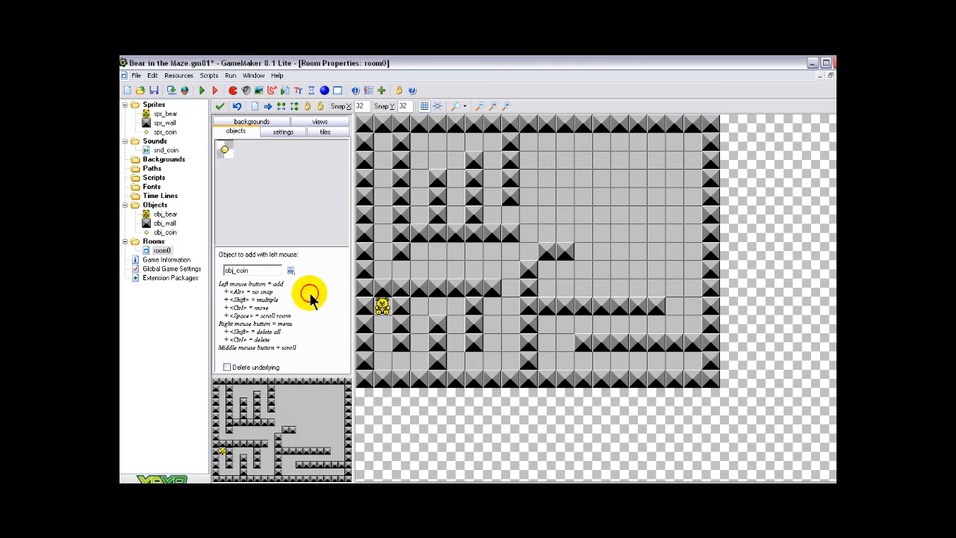
click(382, 342)
click(383, 324)
click(382, 360)
click(401, 359)
click(418, 360)
click(419, 342)
click(419, 324)
click(418, 307)
click(438, 306)
click(455, 306)
click(455, 324)
click(455, 342)
click(455, 359)
click(492, 360)
click(510, 359)
click(474, 360)
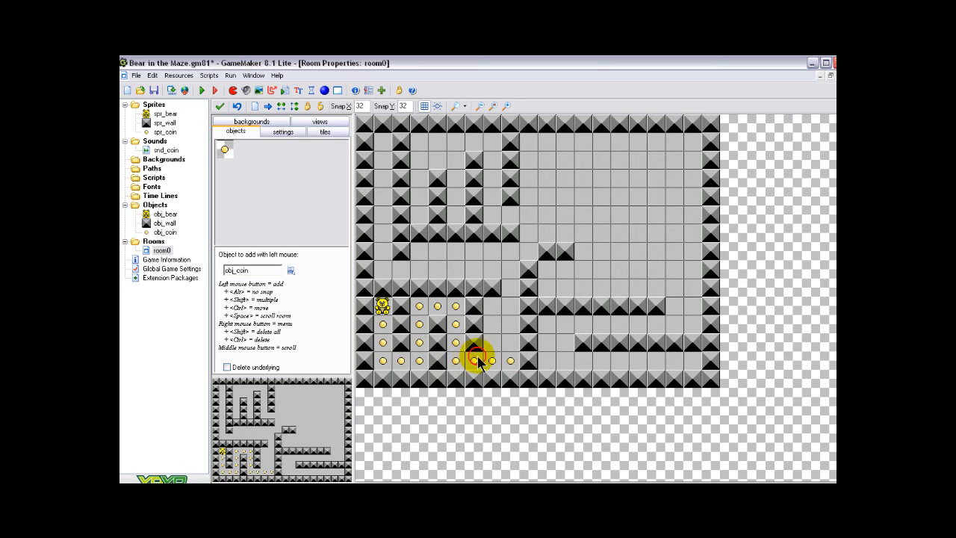
click(492, 324)
click(492, 342)
click(511, 342)
click(511, 306)
click(511, 288)
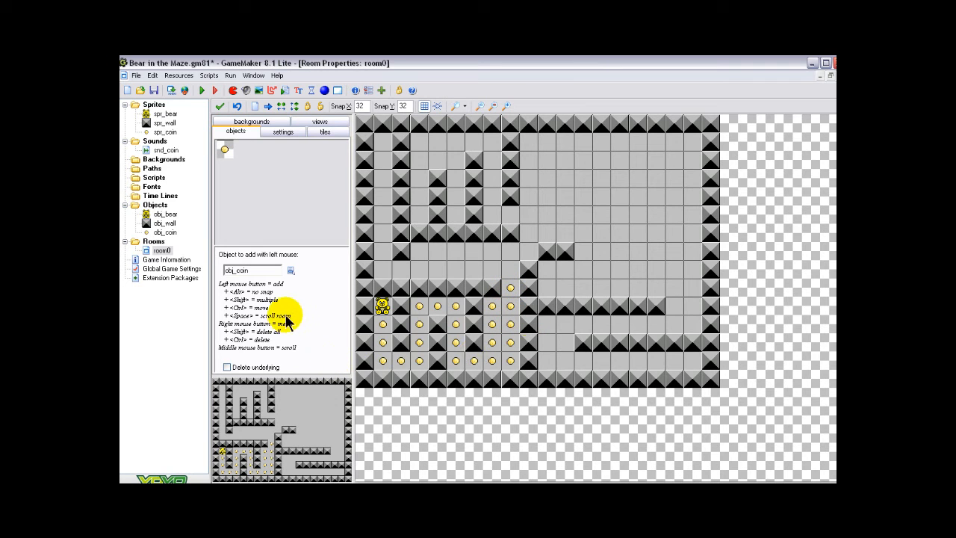
Change the room's background color to dark blue and close the room, saving the changes
click(260, 126)
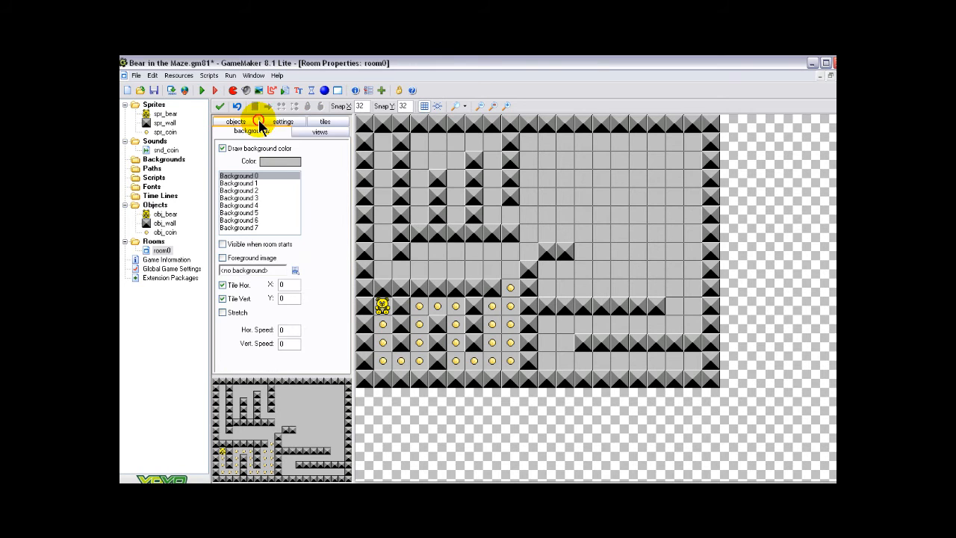
click(282, 163)
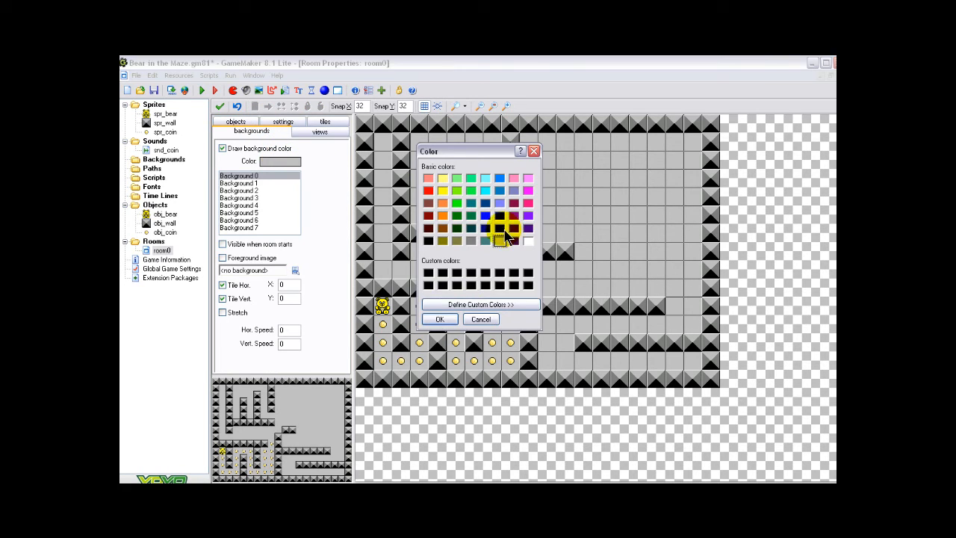
click(499, 215)
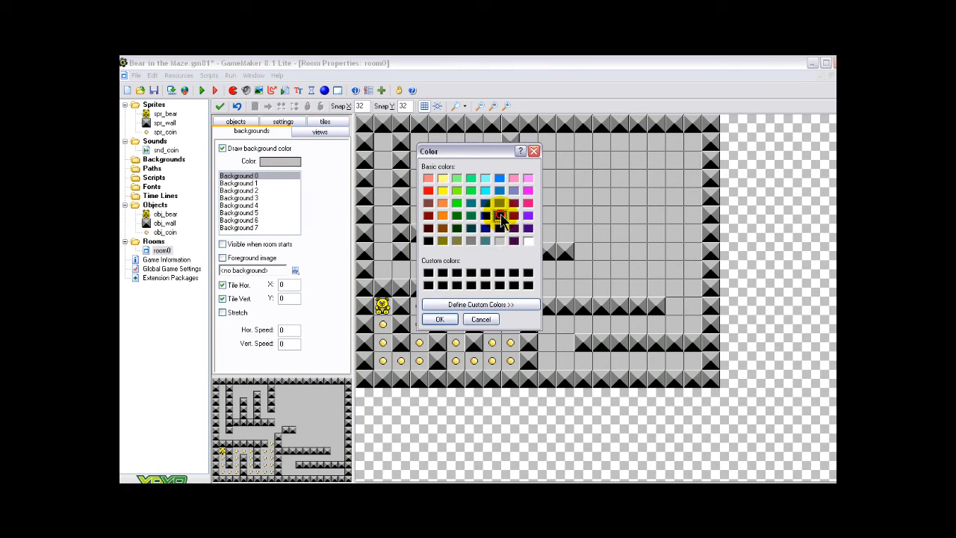
click(439, 319)
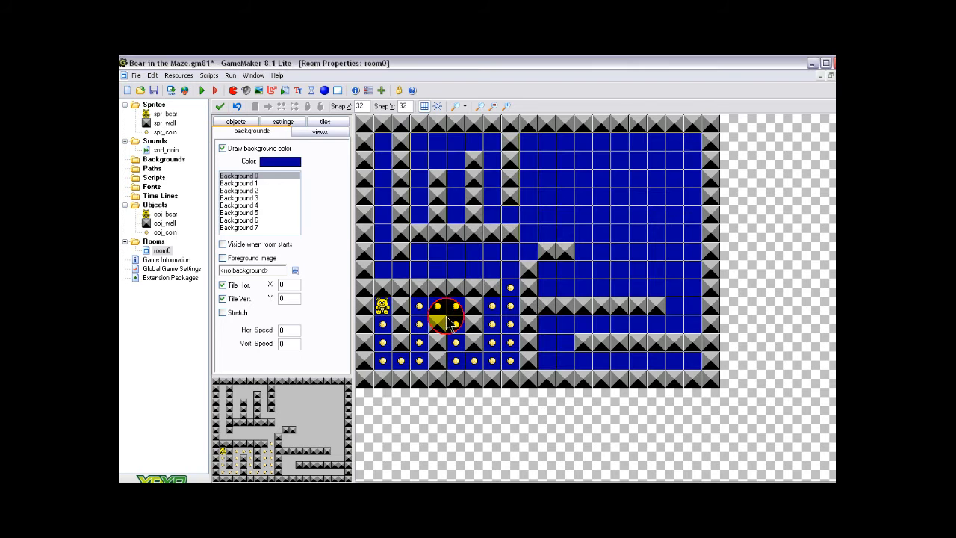
click(219, 107)
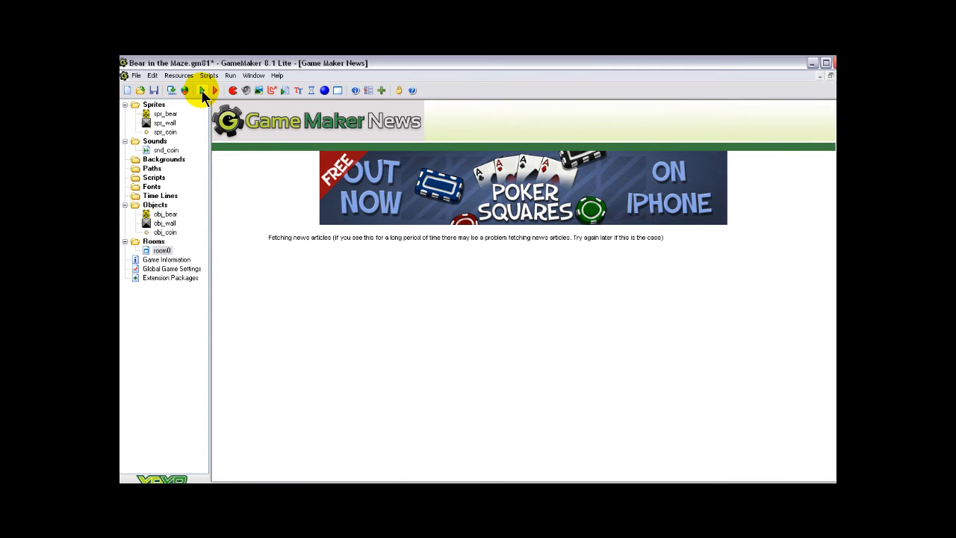
Run the game, steer the bear through the lower-left corridors to test movement and coin collecting, and end the game
click(202, 91)
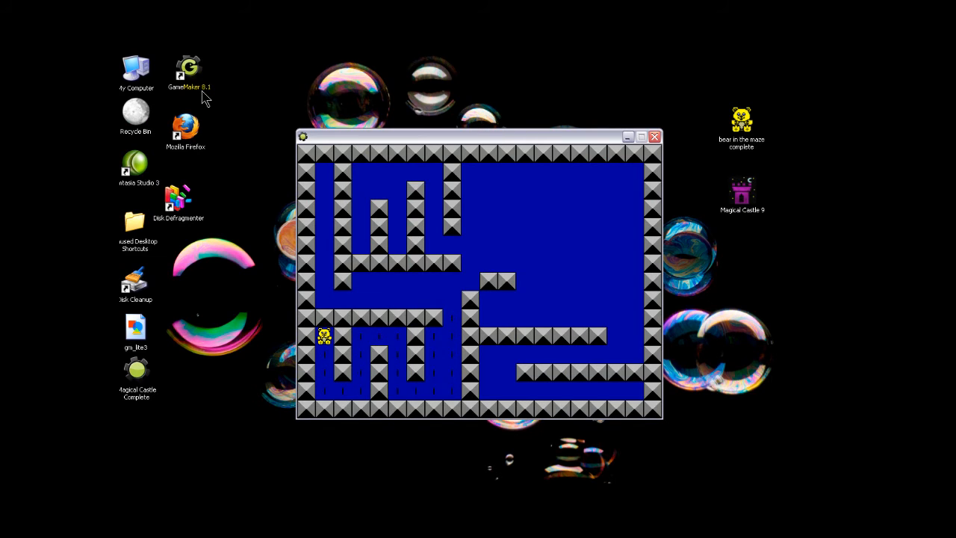
key(Down)
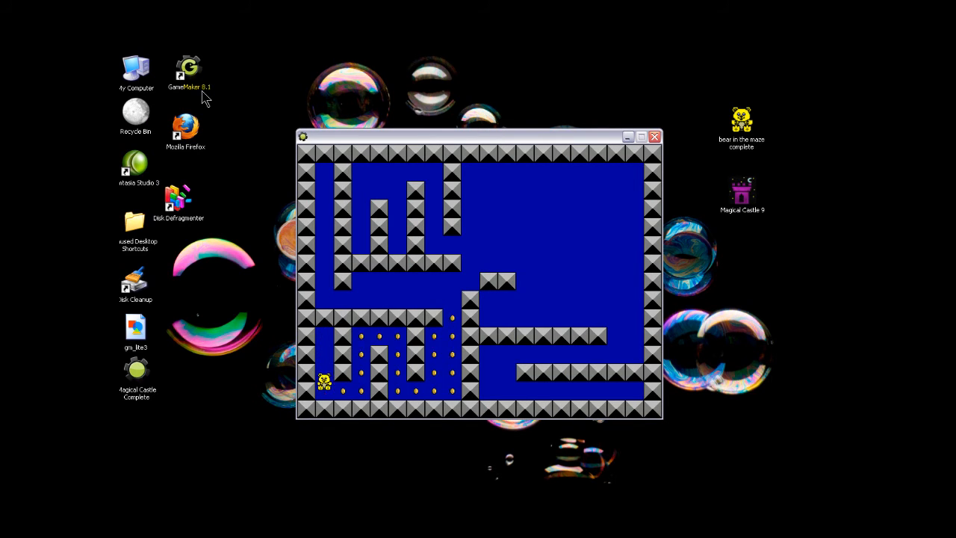
key(Right)
key(Up)
key(Right)
key(Down)
key(Right)
key(Up)
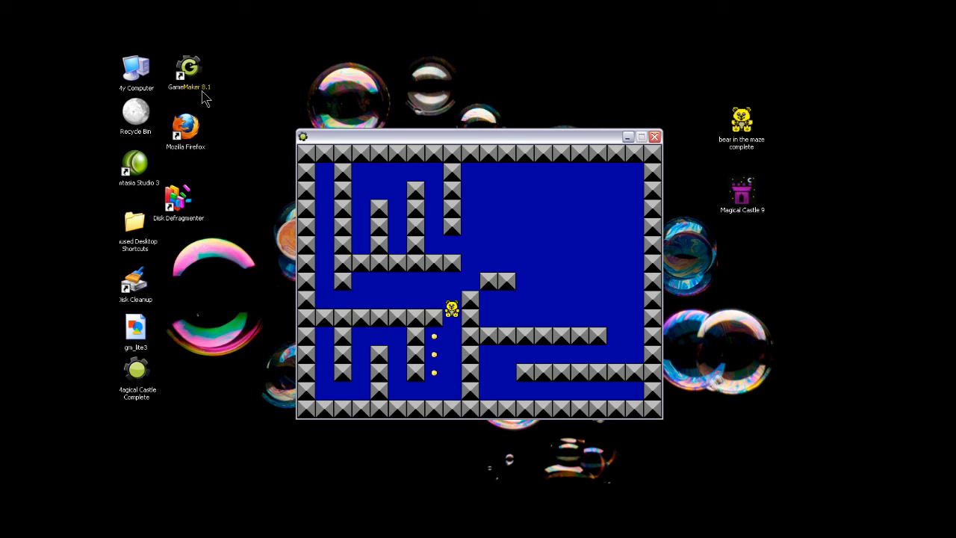
key(Left)
key(Right)
key(Down)
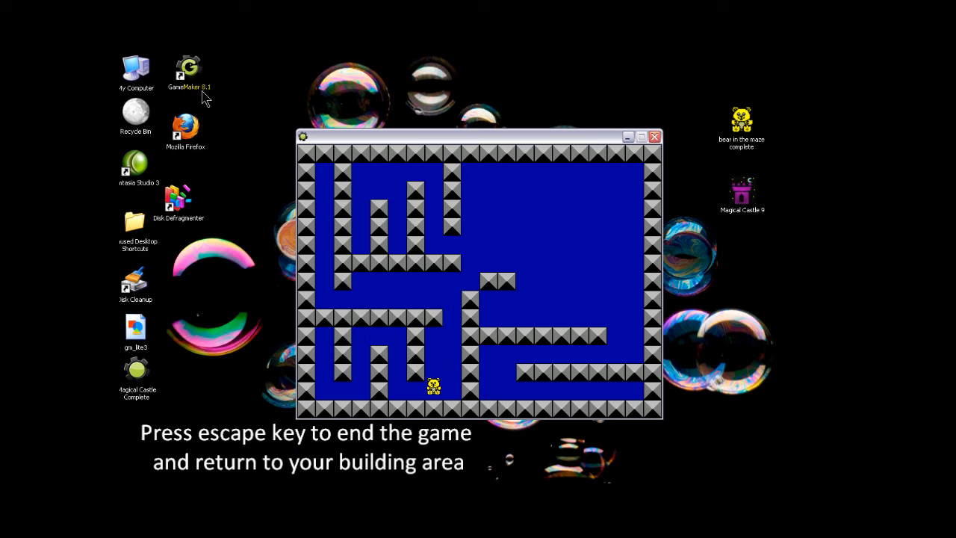
key(Escape)
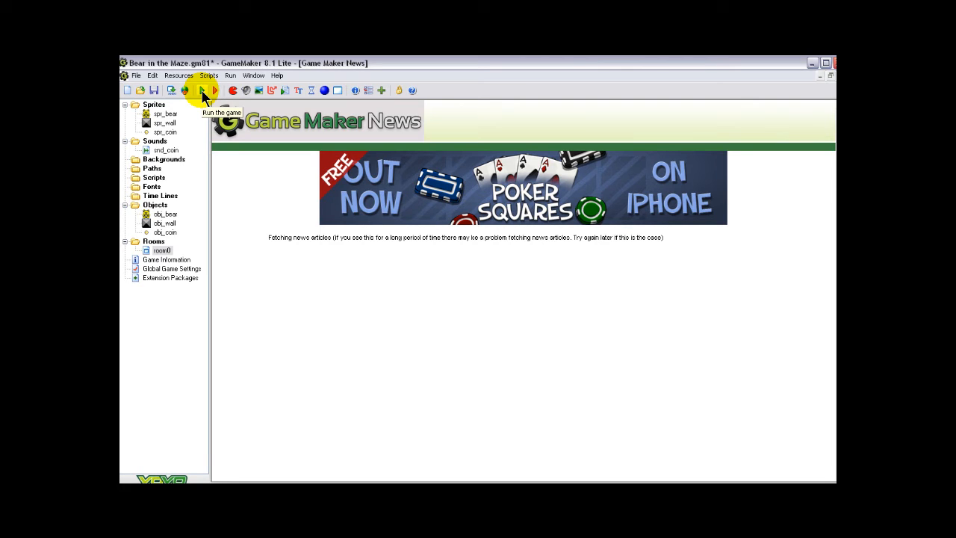
Examine up close in room0 how the bear fits in the corridor between the wall blocks, and close the room
click(202, 90)
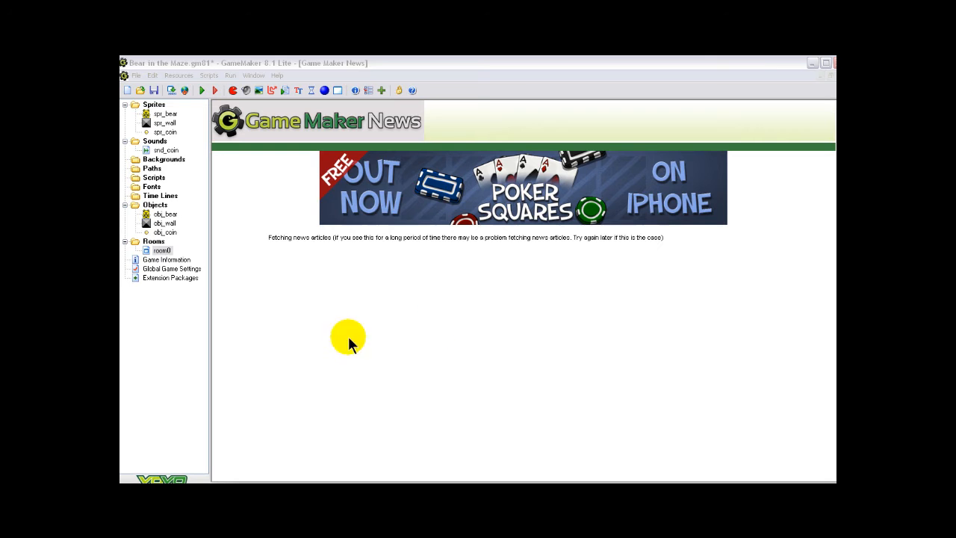
double_click(161, 251)
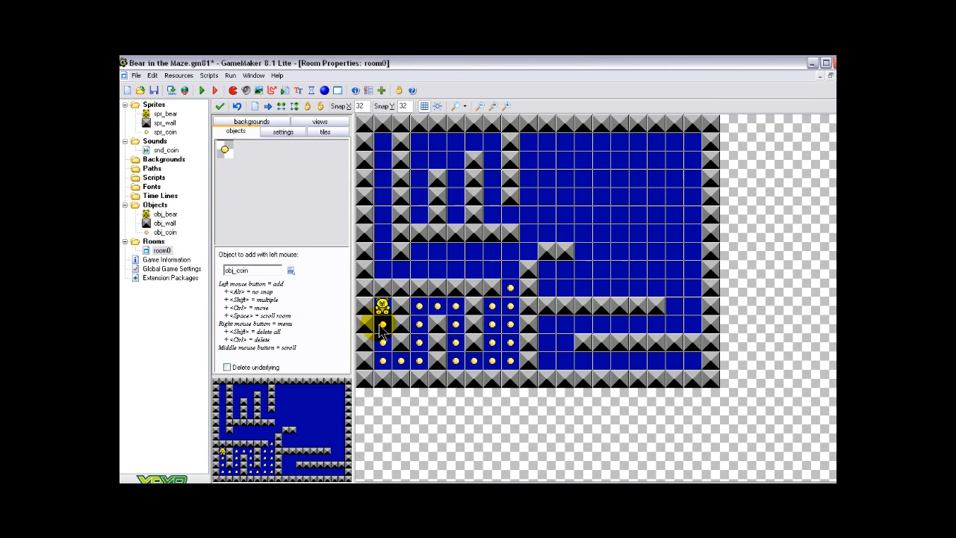
scroll(412, 321, up, 7)
drag(258, 460, 228, 455)
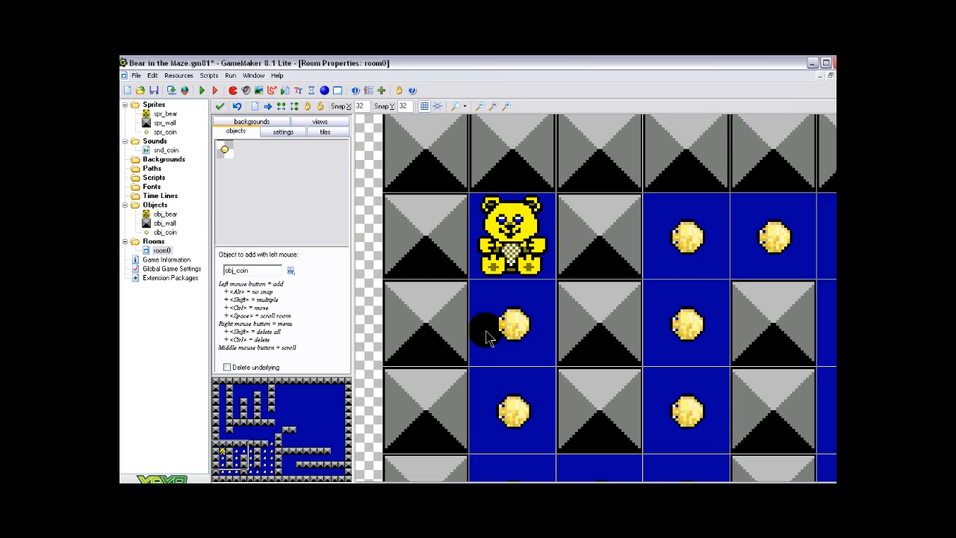
click(219, 109)
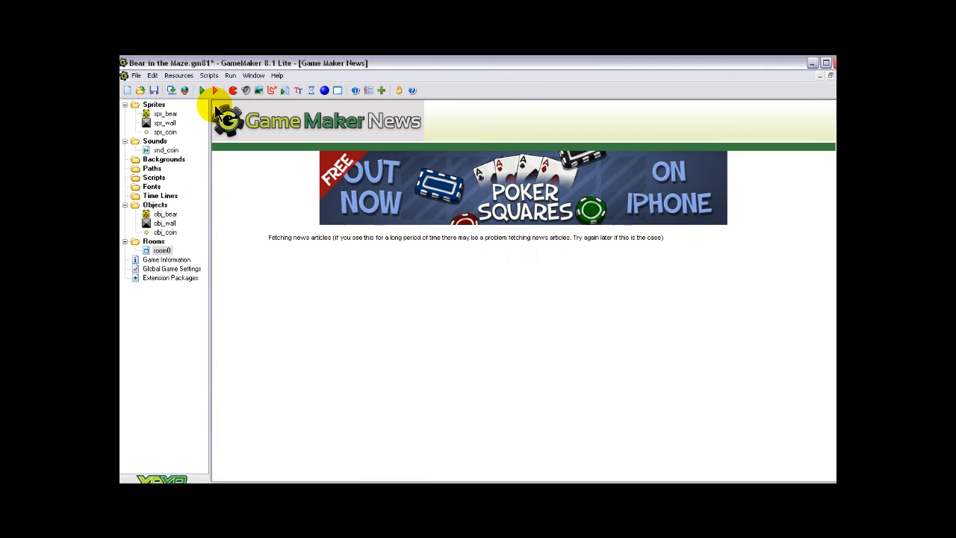
Add a Check Grid action with horizontal and vertical snap 32 before the movement action in obj_bear's obj_wall collision event
double_click(161, 215)
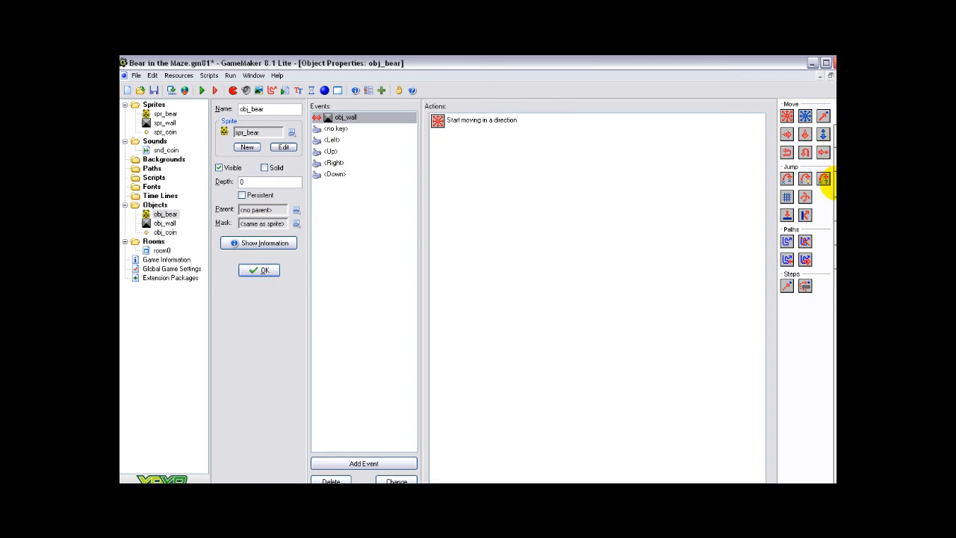
click(830, 182)
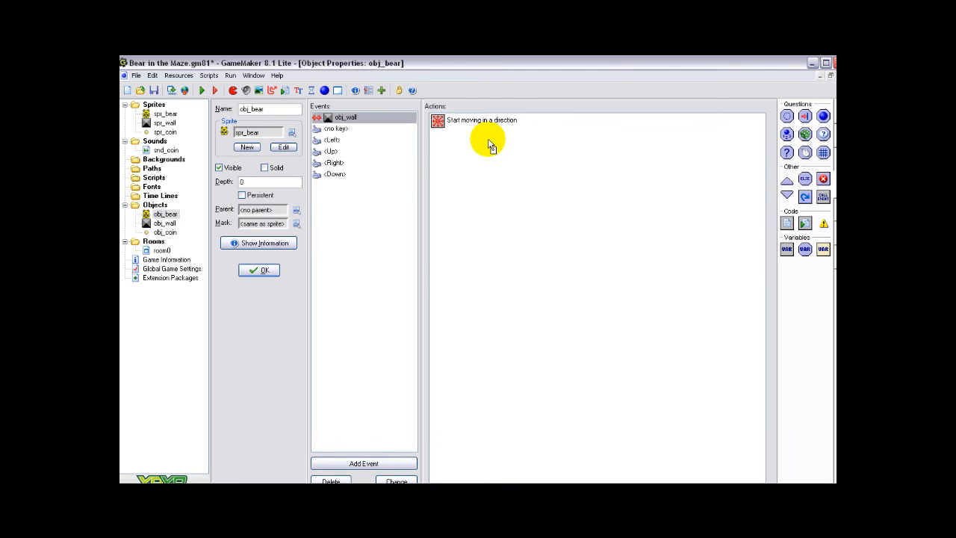
drag(481, 123, 480, 117)
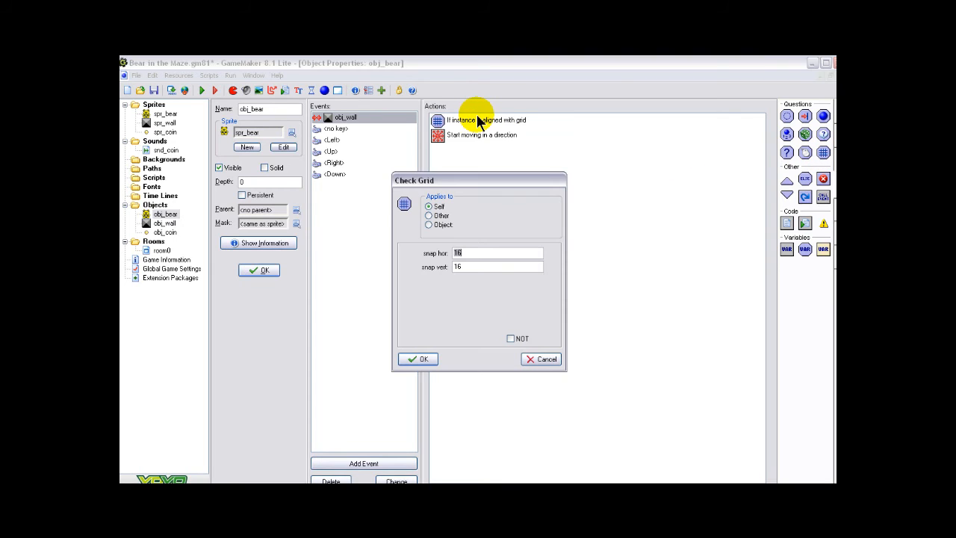
click(474, 253)
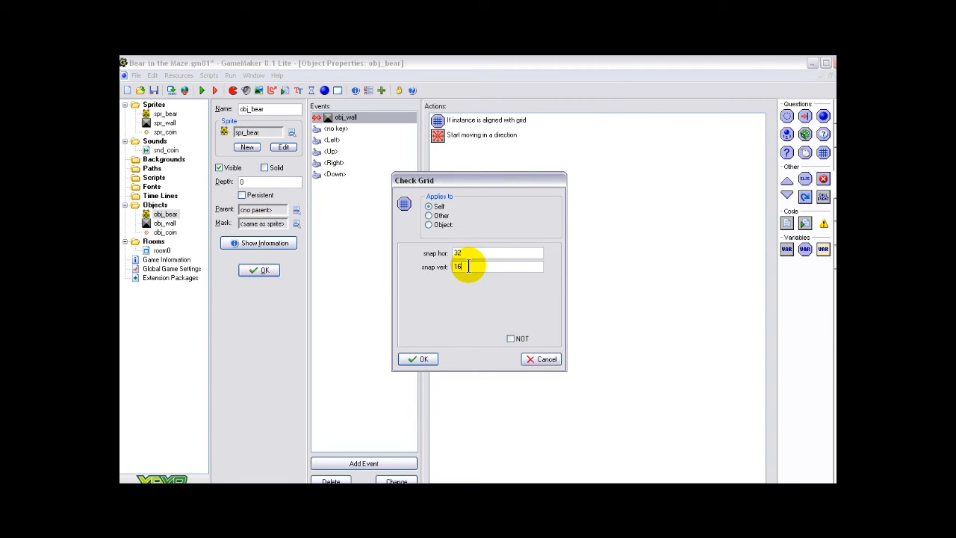
click(466, 266)
text(32)
click(419, 359)
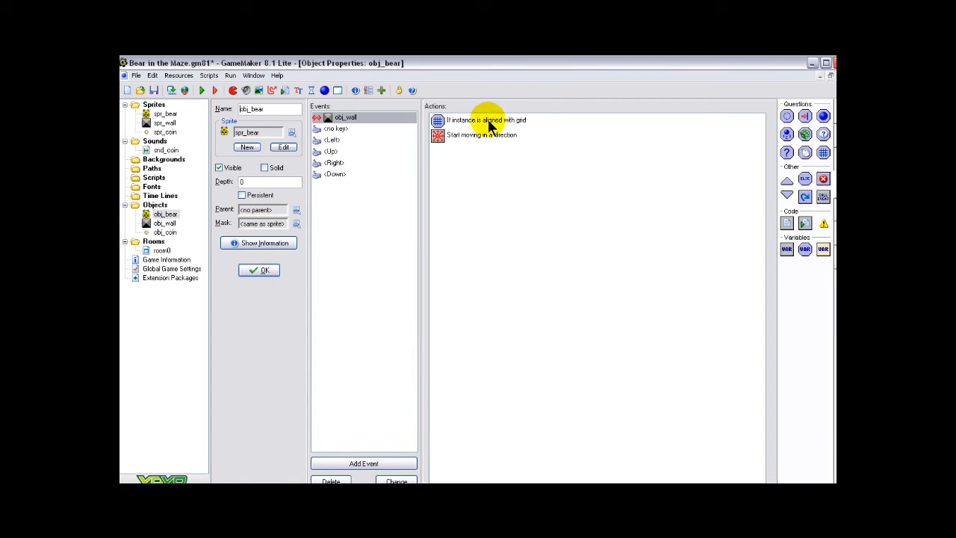
Add a Check Grid action with horizontal and vertical snap 32 before the movement action in obj_bear's <no key> event
mouse_move(489, 126)
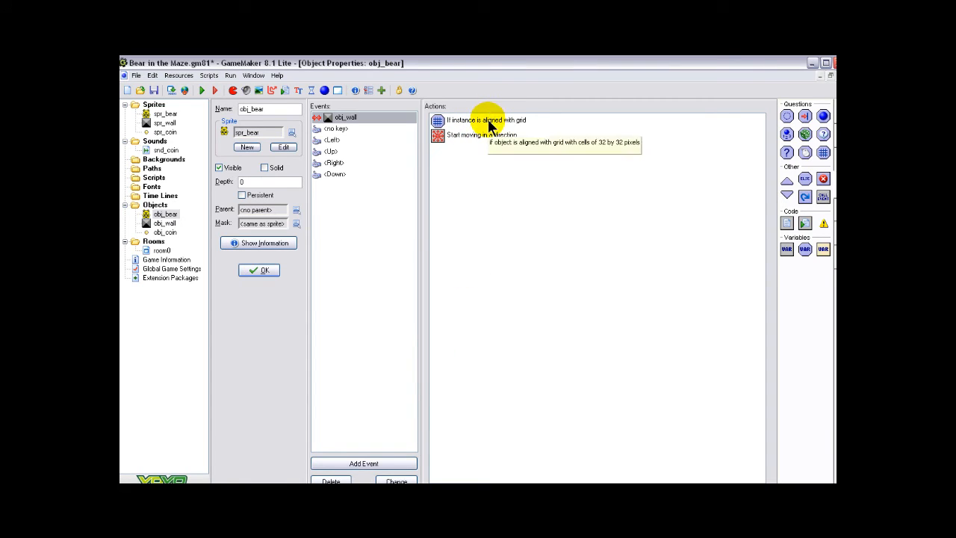
click(336, 129)
drag(824, 155, 472, 120)
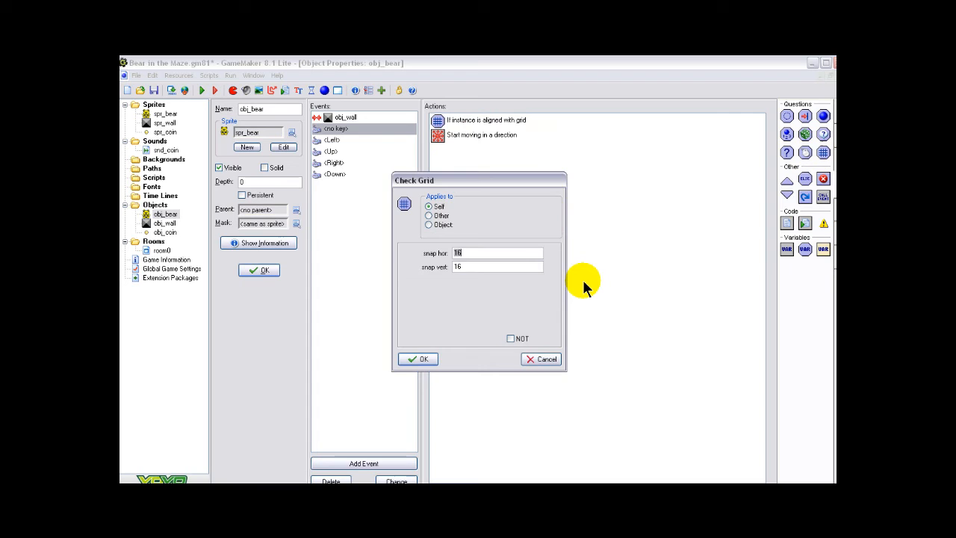
click(465, 267)
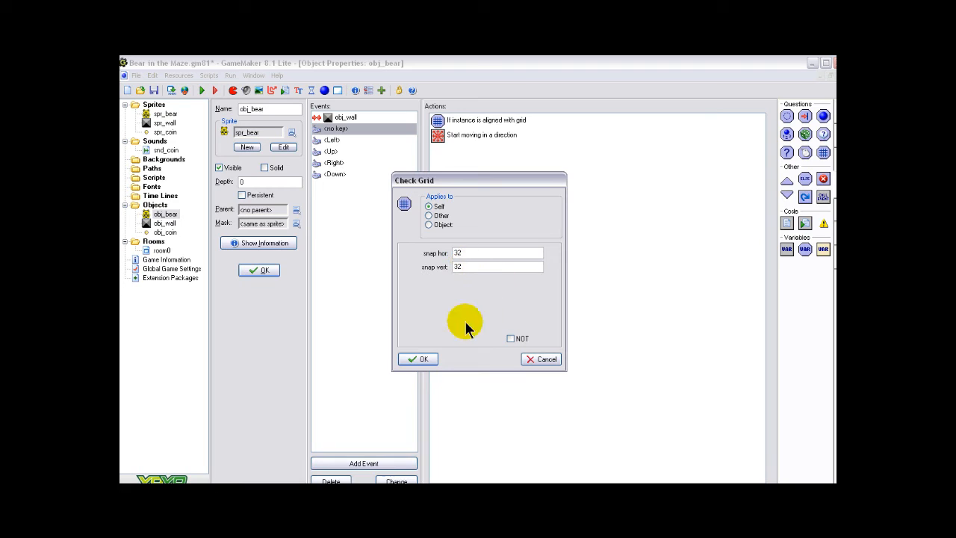
click(422, 359)
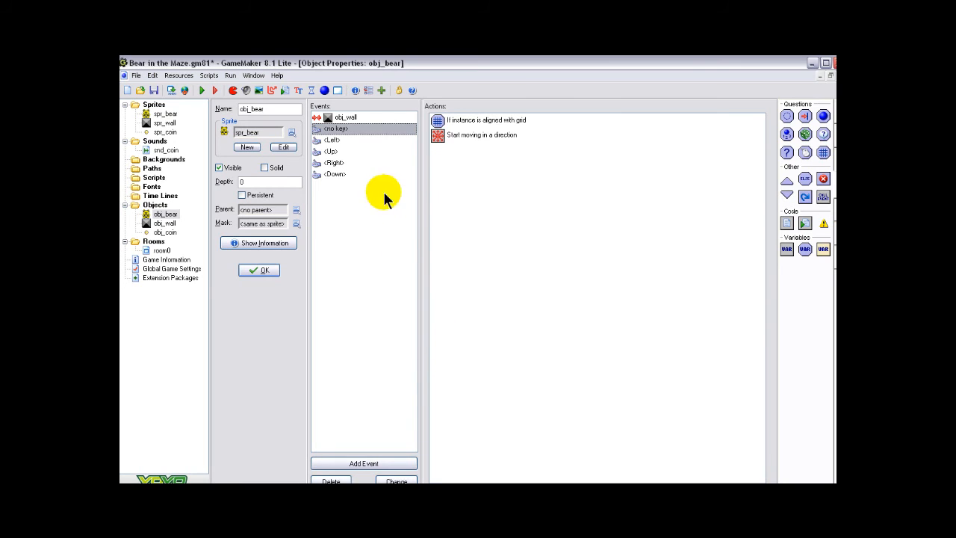
Add a Check Grid action with horizontal and vertical snap 32 before the movement action in obj_bear's <Left> event
click(330, 140)
drag(806, 155, 478, 118)
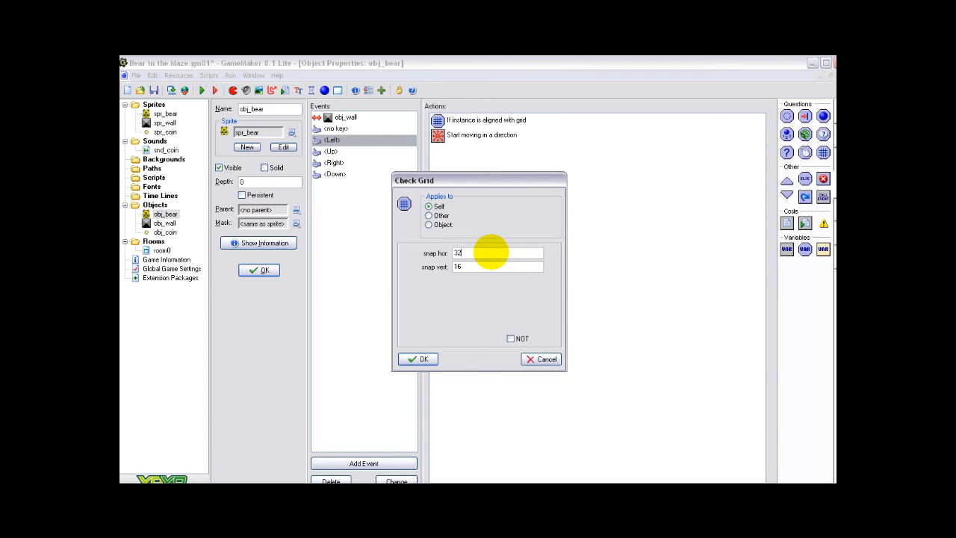
click(464, 267)
key(BackSpace)
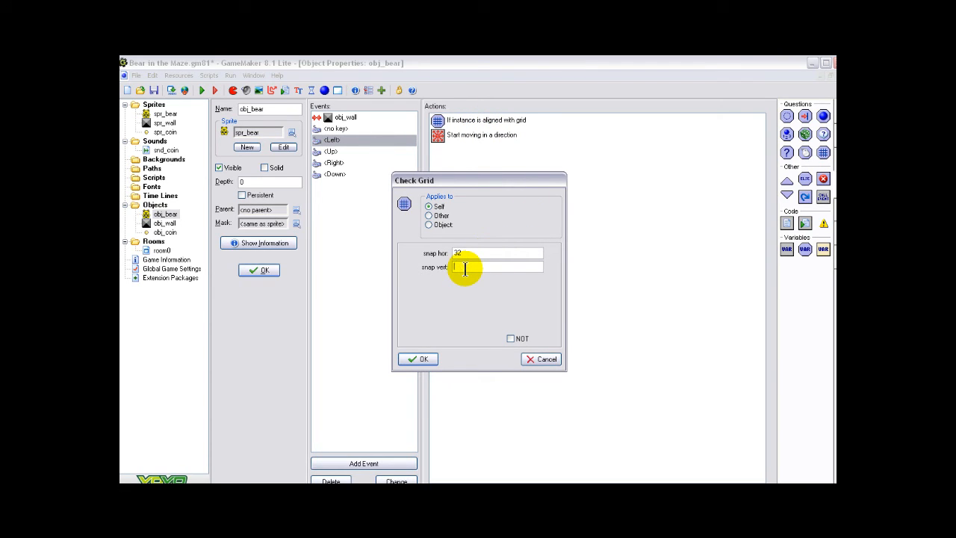
click(423, 360)
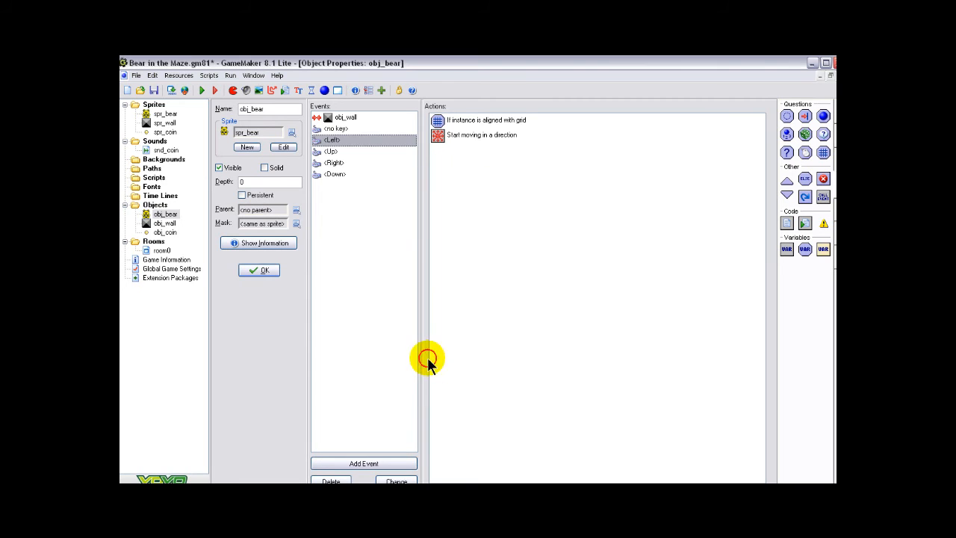
Add a Check Grid action with horizontal and vertical snap 32 before the movement action in obj_bear's <Up> event
click(329, 151)
drag(823, 152, 475, 123)
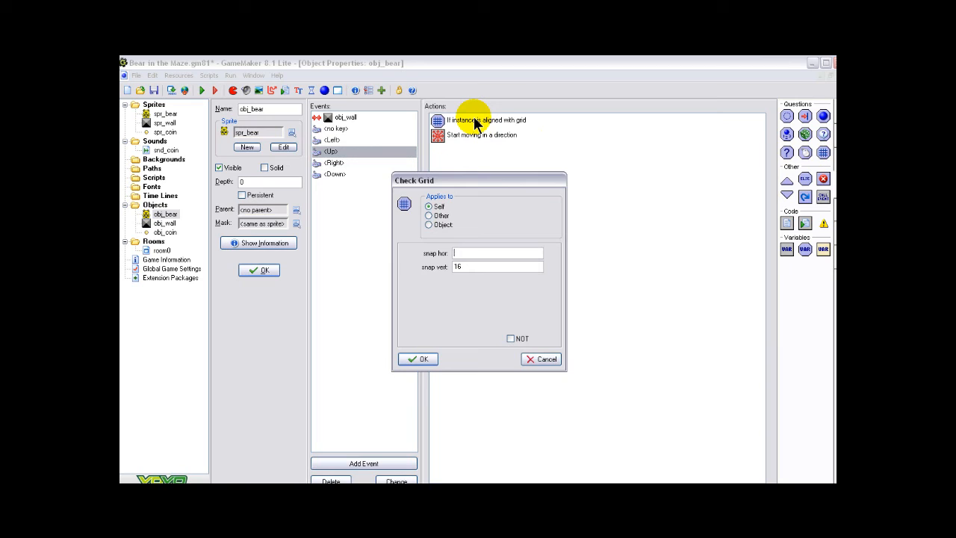
click(470, 266)
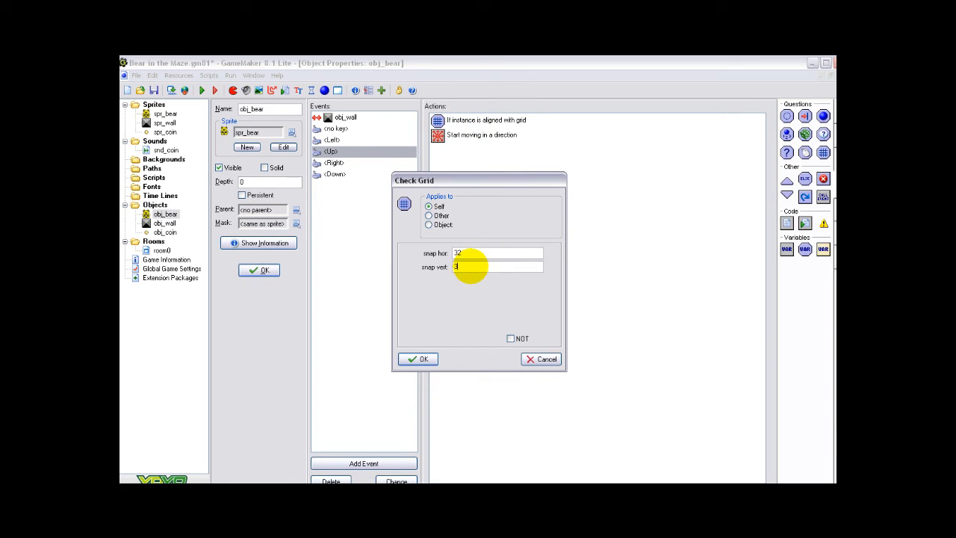
text(32)
click(423, 360)
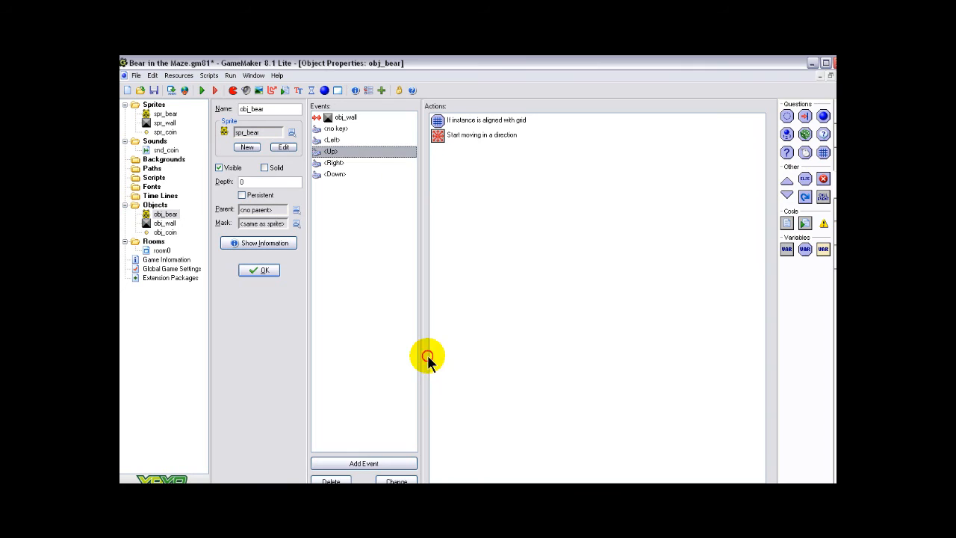
Add a Check Grid action with horizontal and vertical snap 32 before the movement action in obj_bear's <Right> event
click(332, 162)
drag(822, 152, 493, 123)
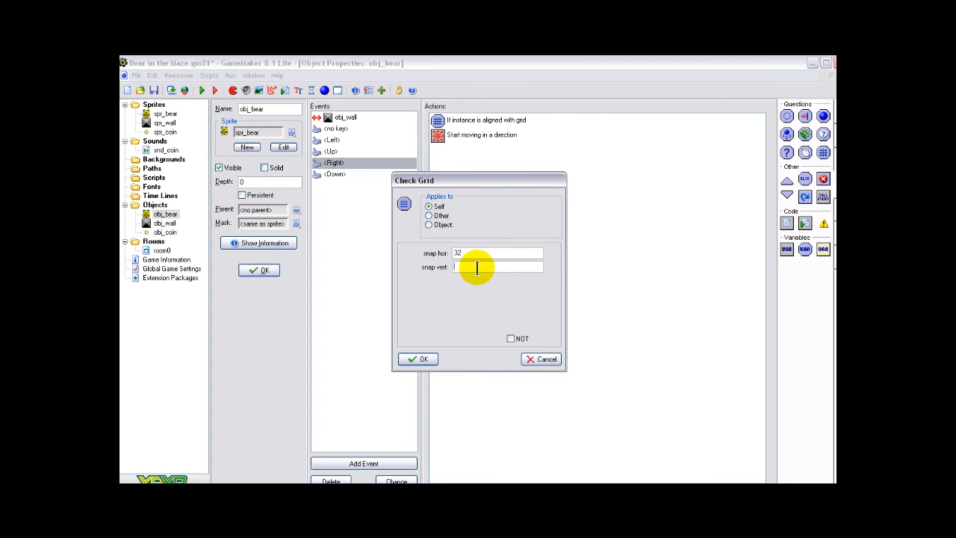
click(418, 358)
Add a Check Grid action with horizontal and vertical snap 32 before the movement action in obj_bear's <Down> event
click(329, 176)
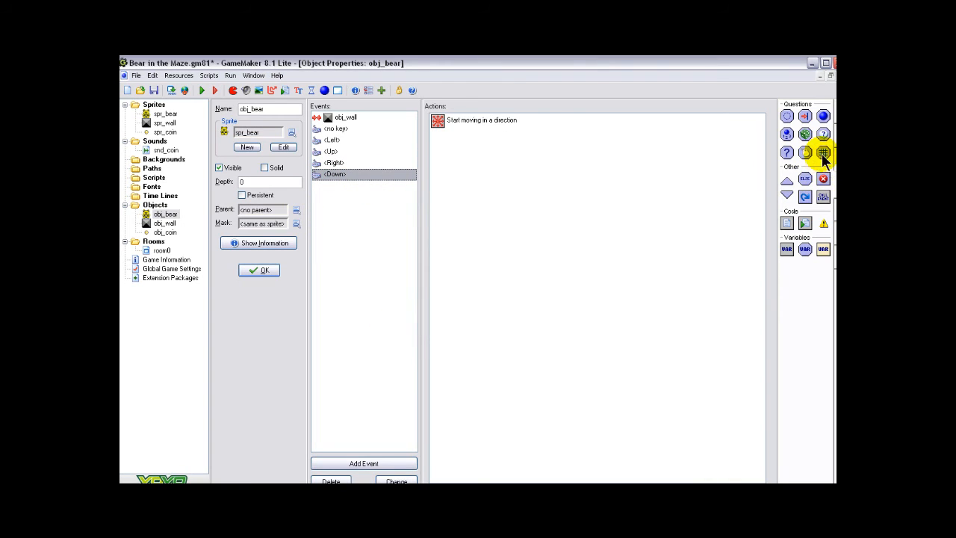
drag(474, 128, 470, 121)
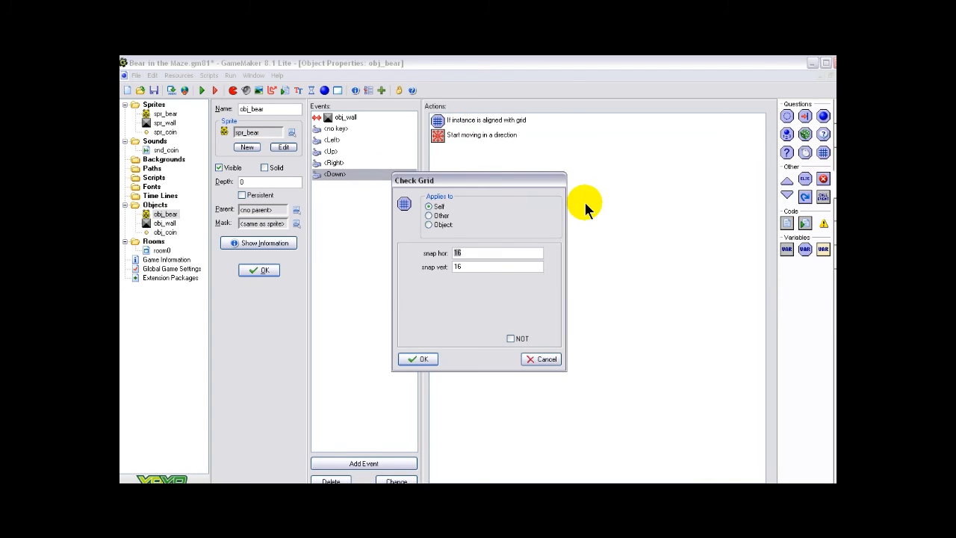
key(BackSpace)
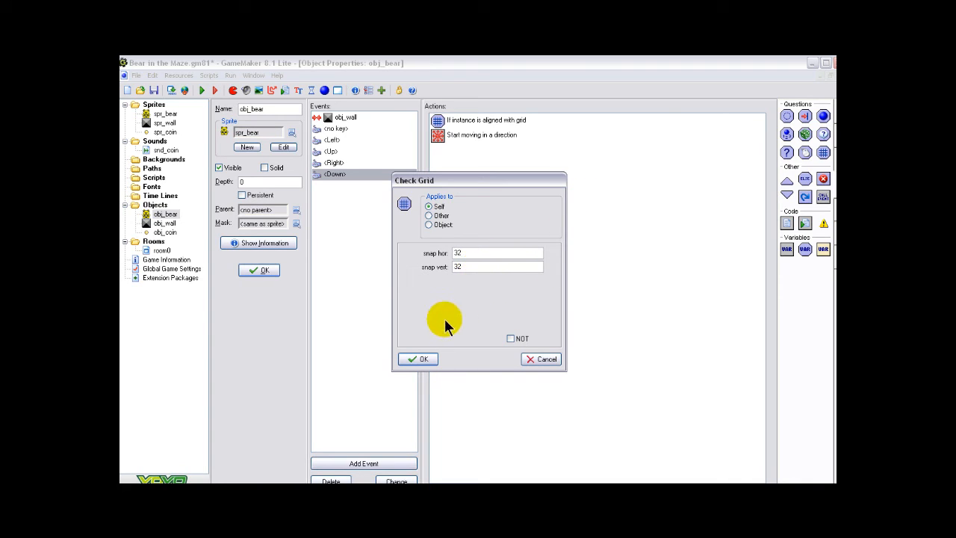
click(416, 359)
Review the actions of all six obj_bear events for the grid check and confirm the object's properties
click(352, 112)
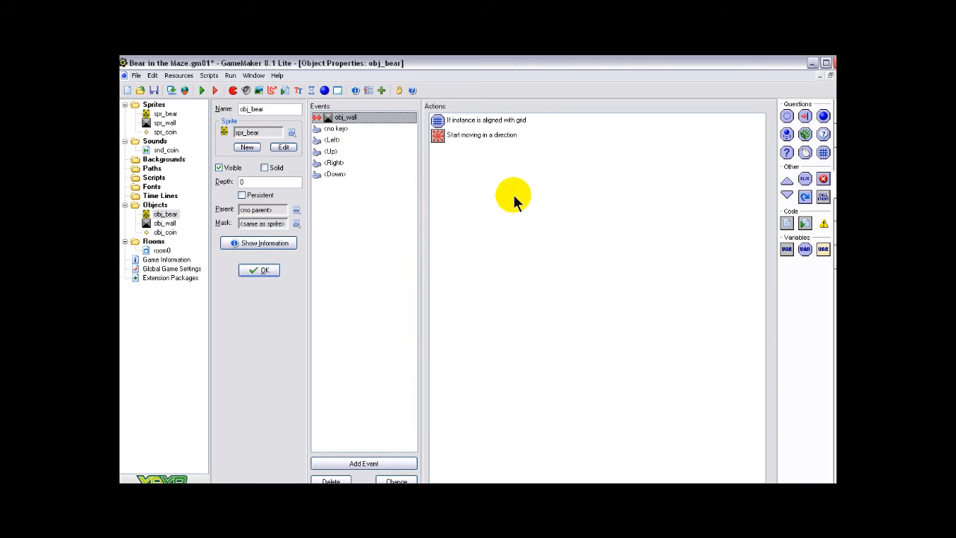
click(335, 129)
click(334, 140)
click(334, 151)
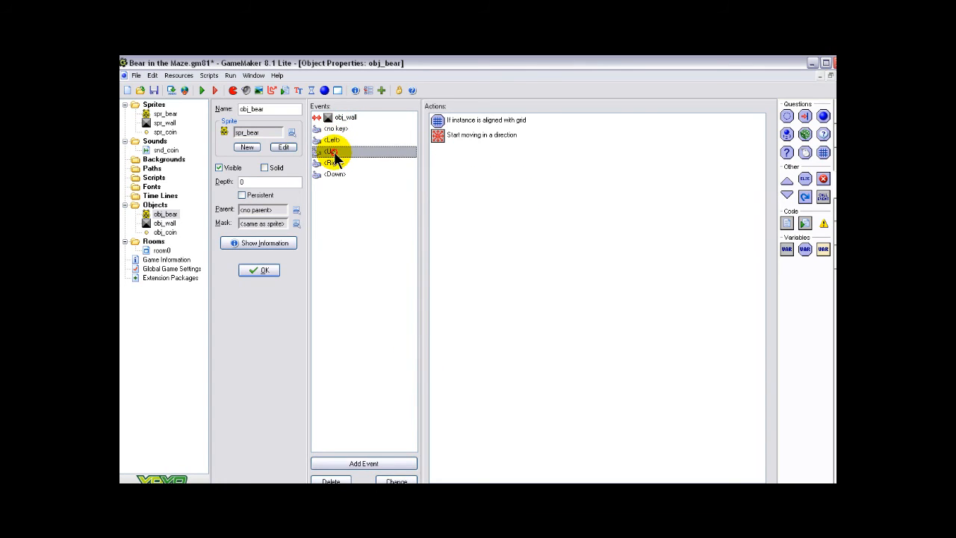
click(335, 163)
click(340, 174)
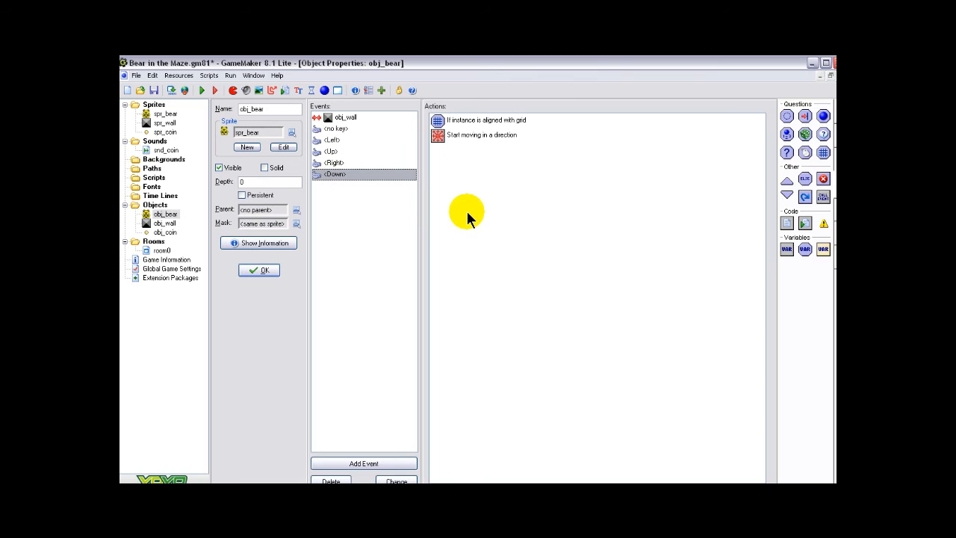
click(263, 271)
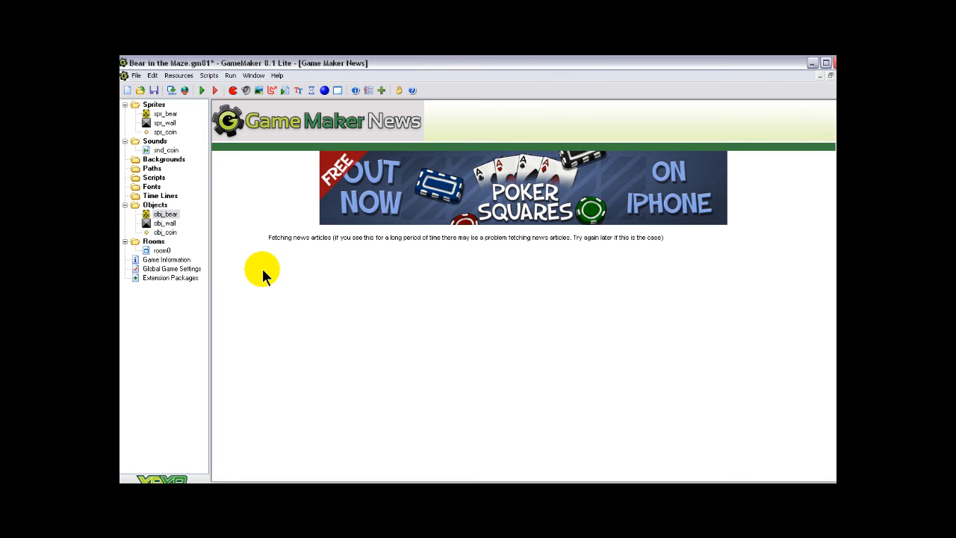
Run the game, steer the bear through the maze corridors to test turning on the grid, and end the game
click(201, 88)
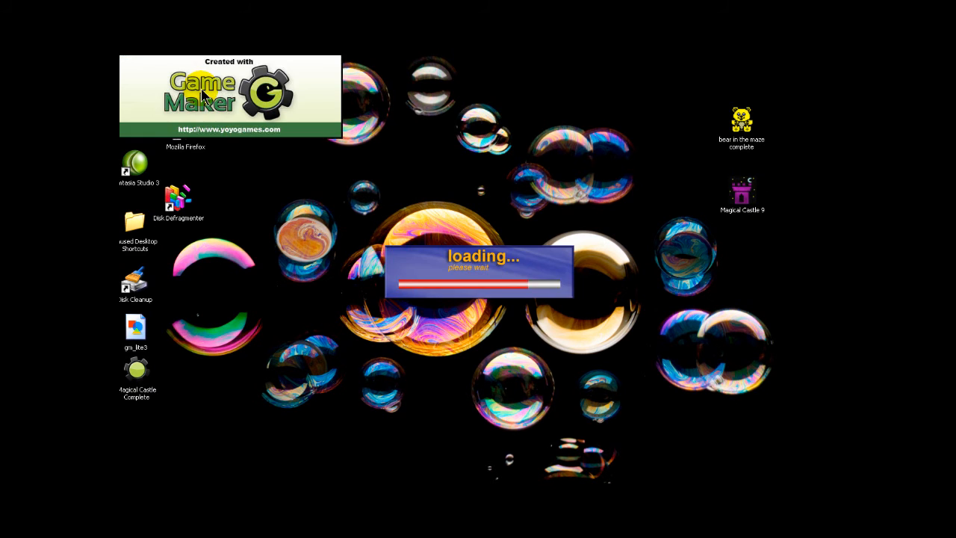
key(Down)
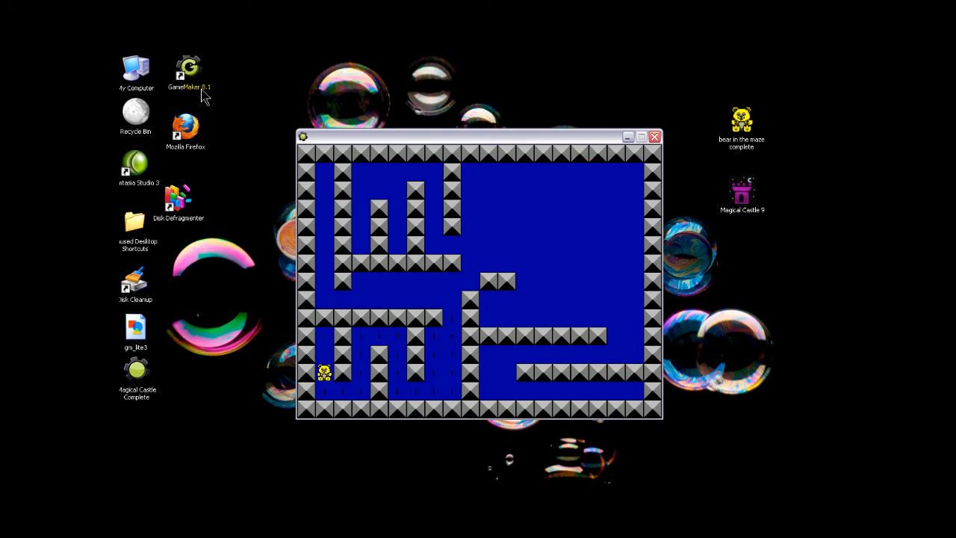
key(Right)
key(Up)
key(Right)
key(Down)
key(Right)
key(Up)
key(Right)
key(Up)
key(Left)
key(Up)
key(Up)
key(Left)
key(Down)
key(Up)
key(Left)
key(Down)
key(Up)
key(Up)
key(Escape)
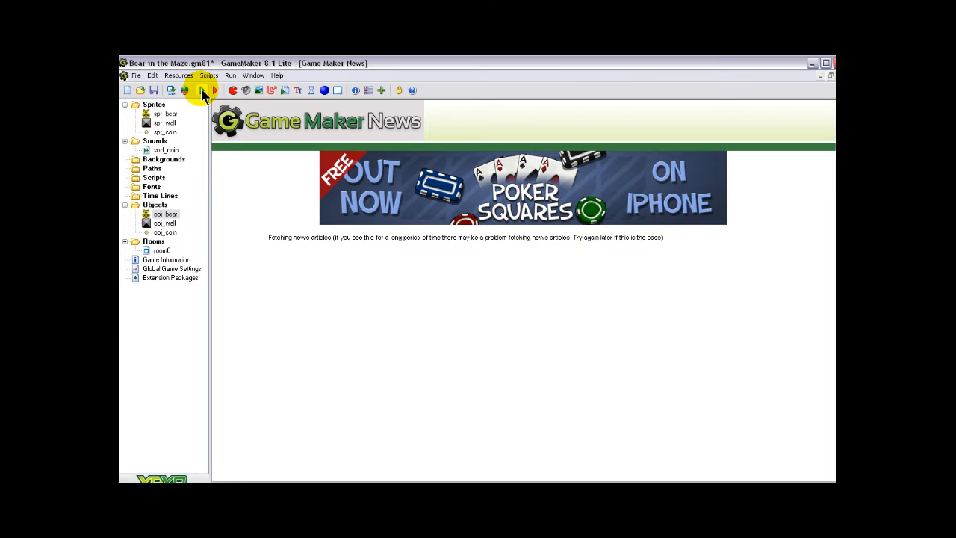
Save the Bear in the Maze game file
click(153, 90)
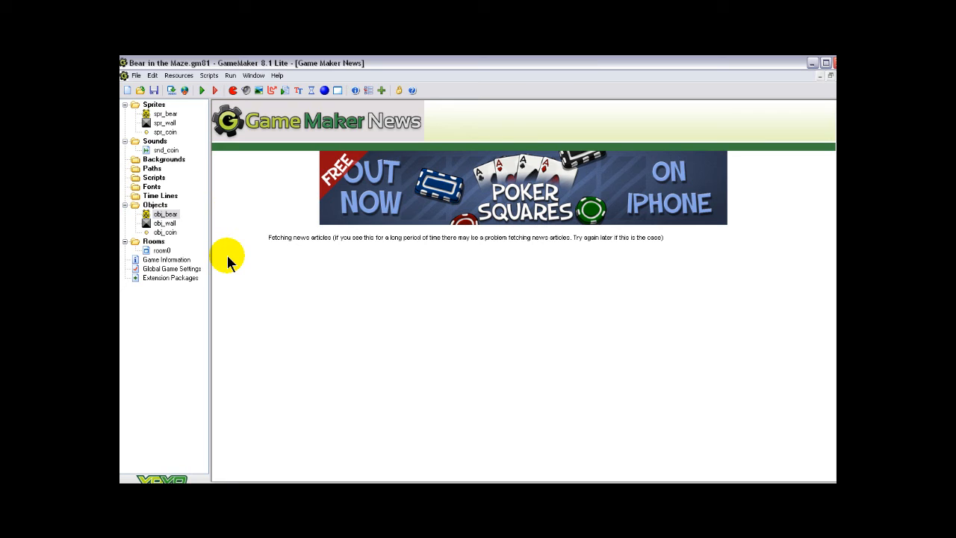
Examine up close in room0 how the bear and coins sit in the lower-left corridors, and close the room
click(162, 251)
double_click(163, 250)
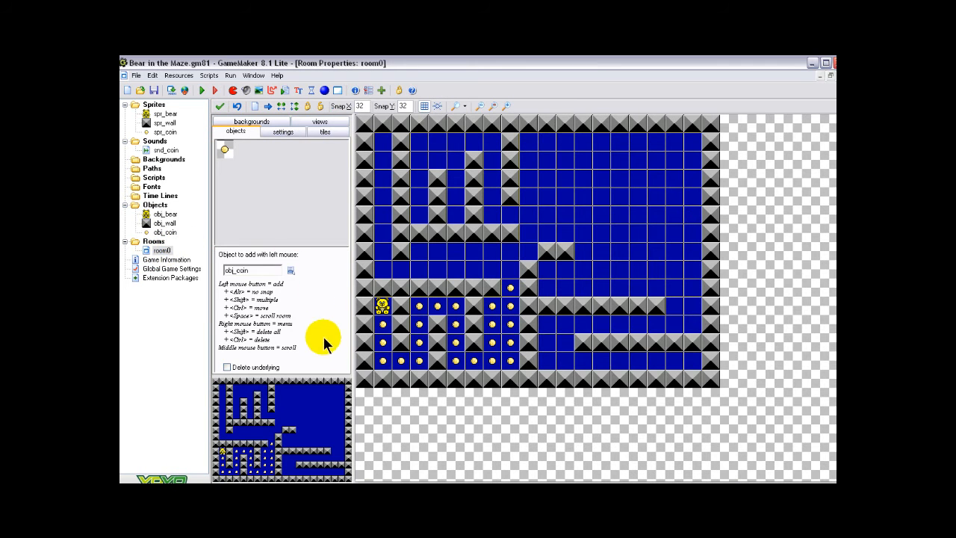
scroll(465, 326, up, 1)
mouse_move(248, 451)
mouse_down()
mouse_move(245, 462)
mouse_move(239, 454)
mouse_up()
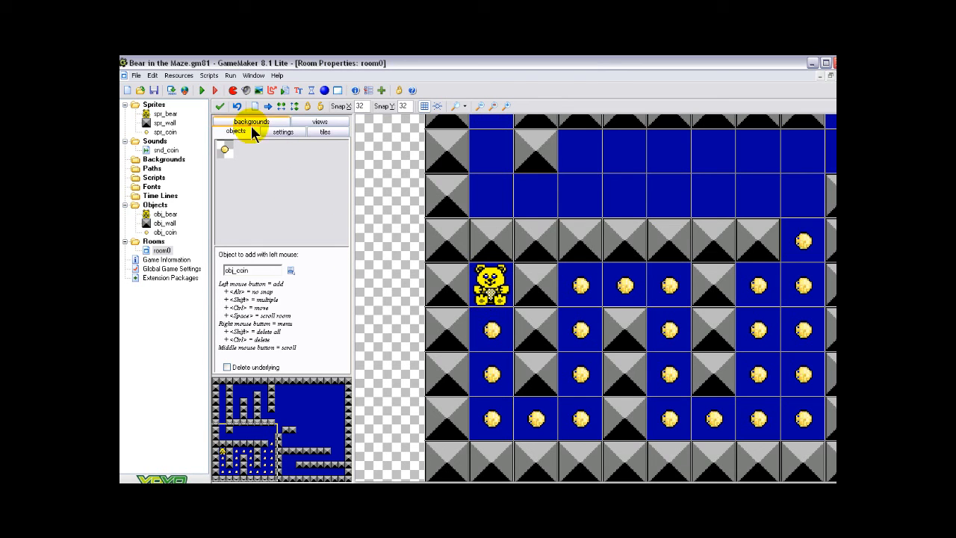
click(220, 108)
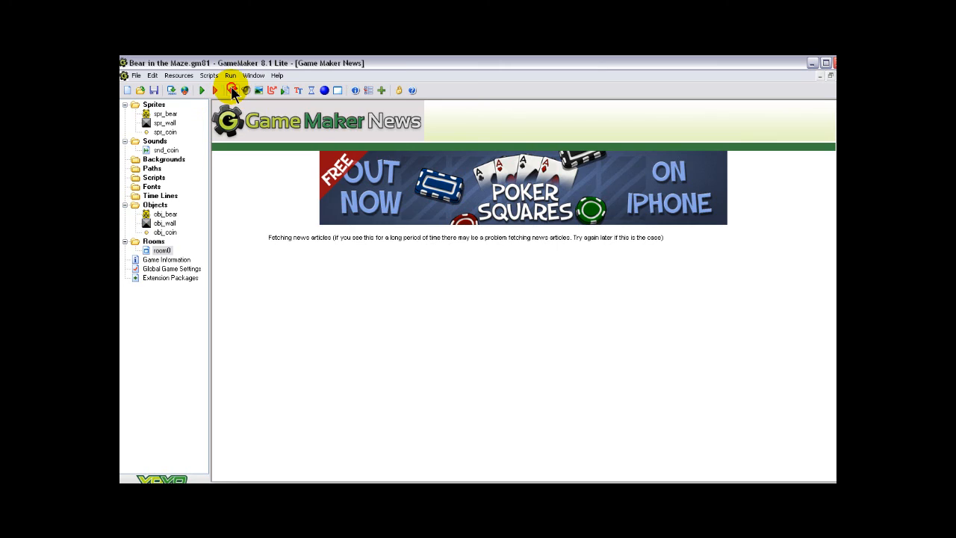
Create a new sprite and add a blank 32 x 32 image to it in the Sprite Editor
click(232, 91)
click(250, 128)
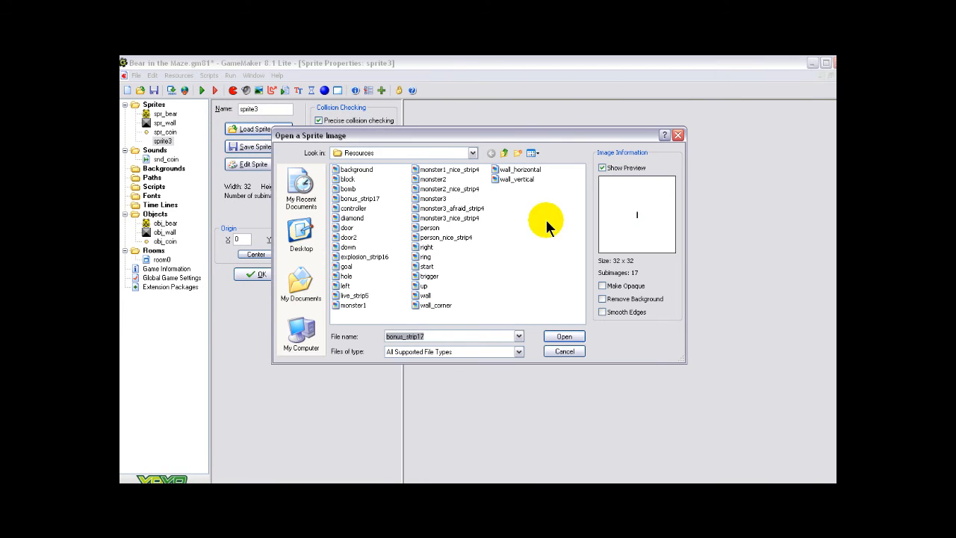
click(676, 136)
click(243, 165)
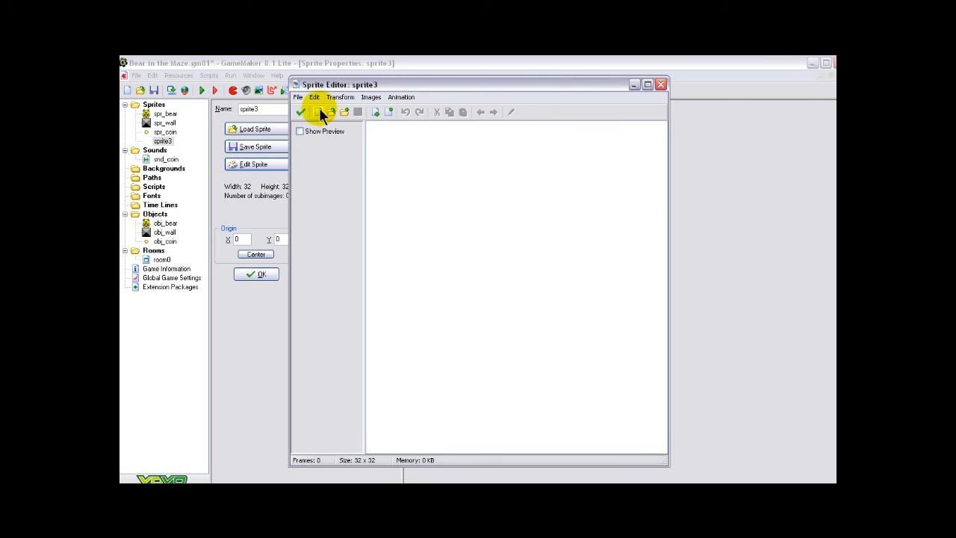
click(319, 109)
click(434, 300)
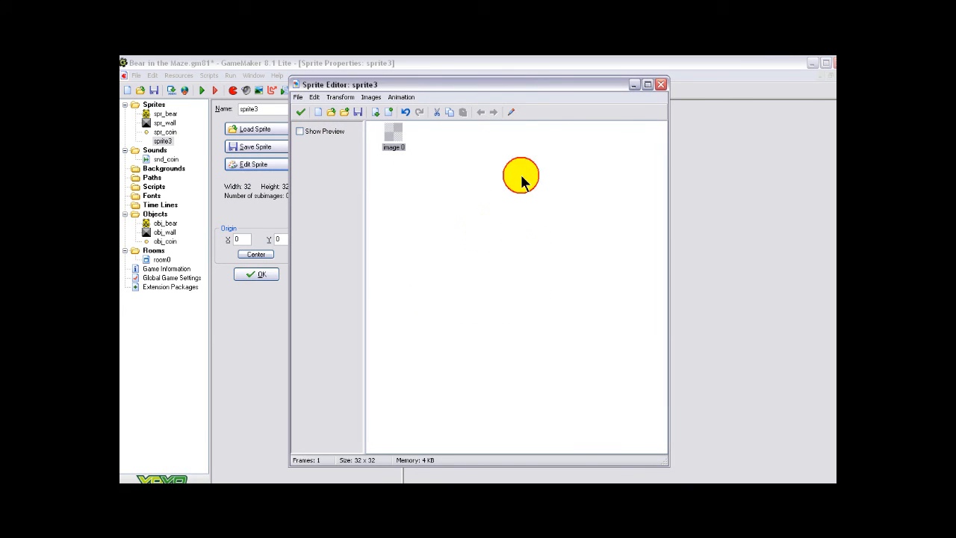
Draw a small black-outlined, white-filled ellipse near the middle of the new sprite's image
click(512, 112)
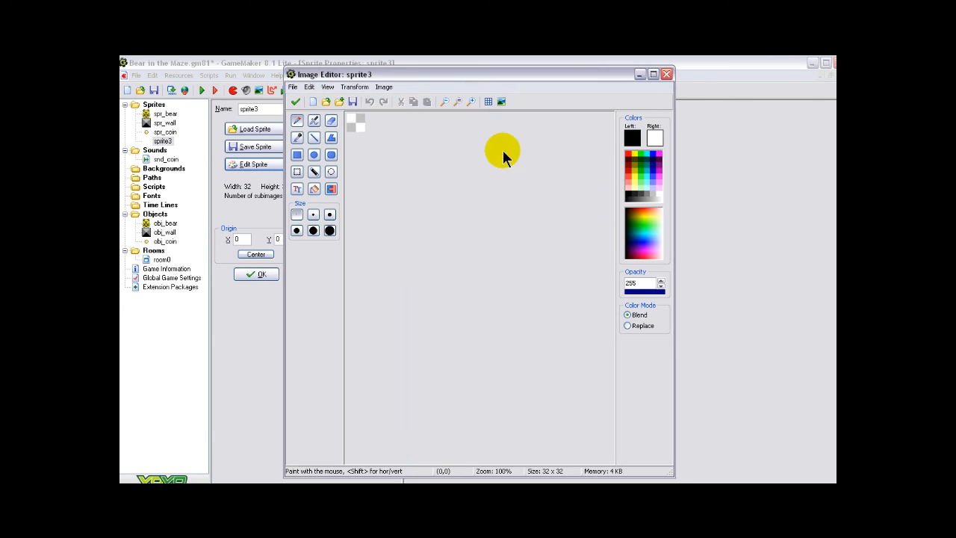
click(472, 101)
click(471, 101)
click(313, 155)
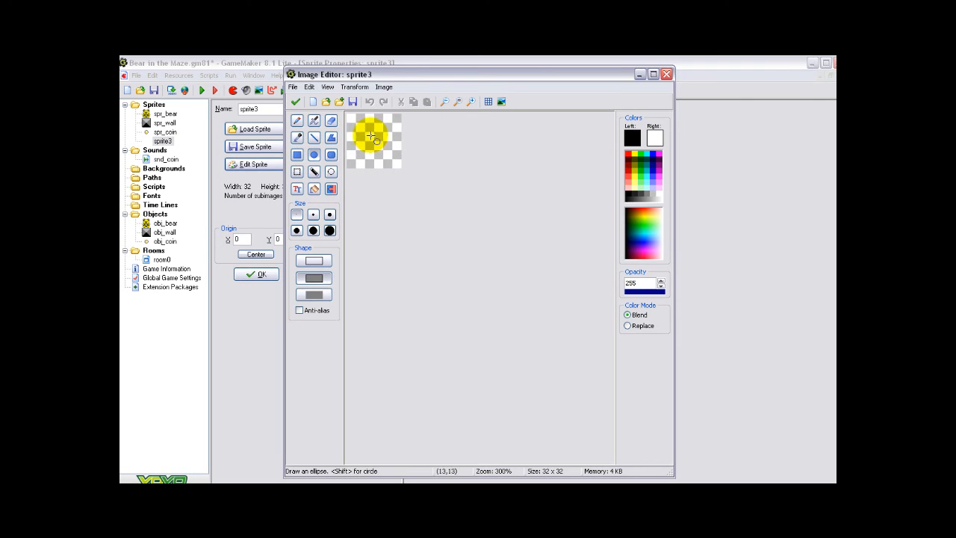
drag(361, 132, 379, 153)
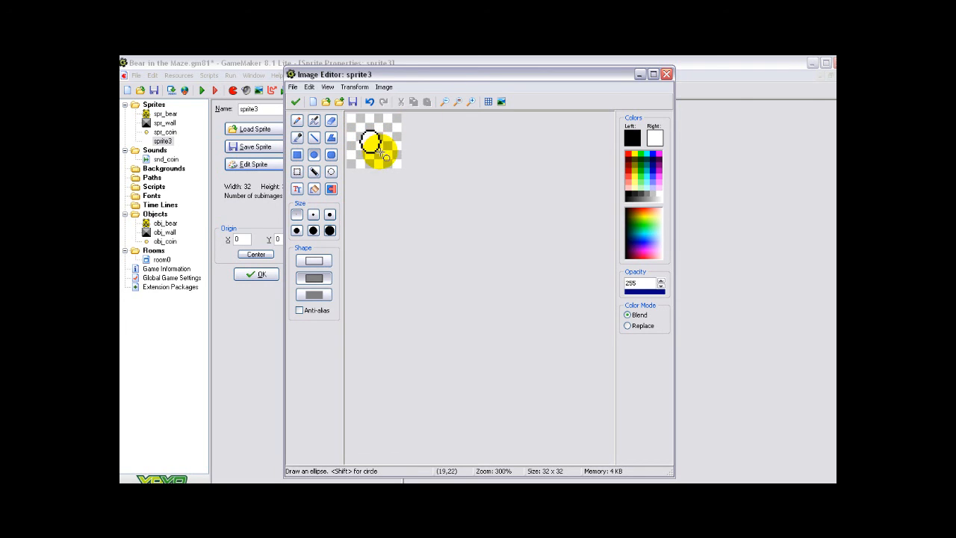
Flood-fill the ellipse with bright green and keep the finished image in the sprite
click(641, 178)
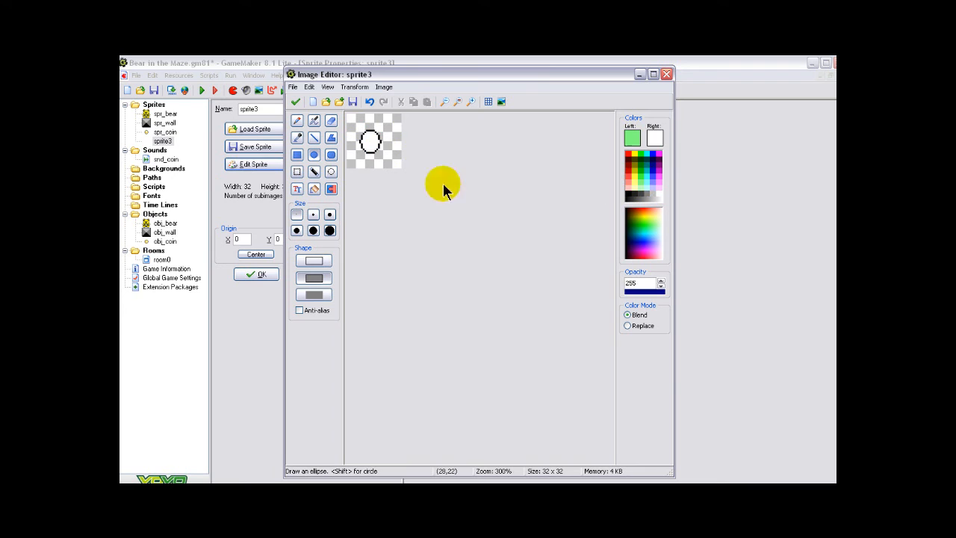
click(641, 153)
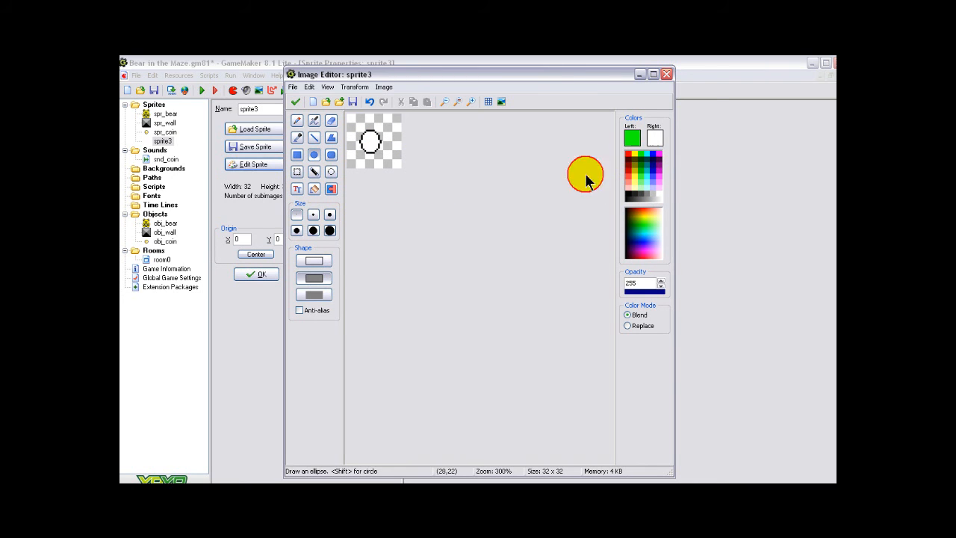
click(314, 189)
click(370, 140)
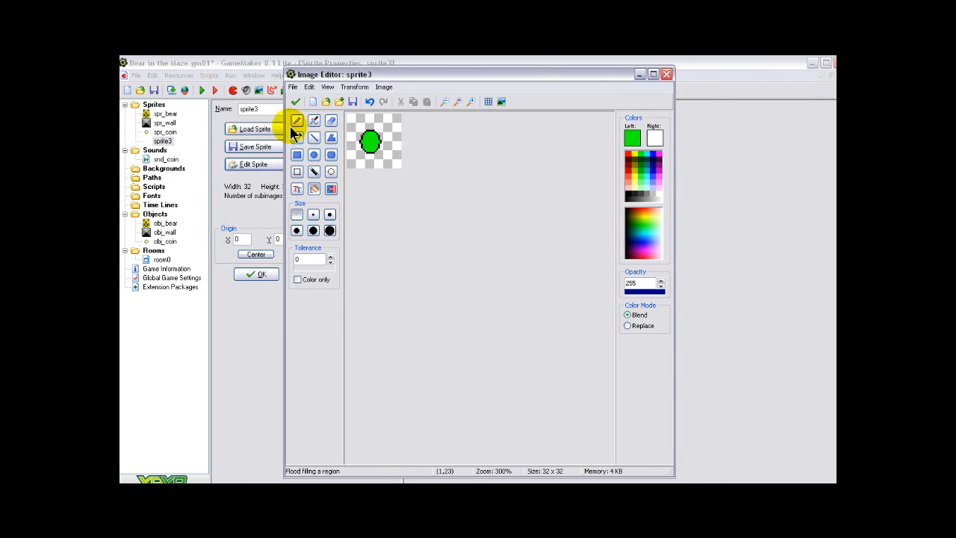
click(295, 102)
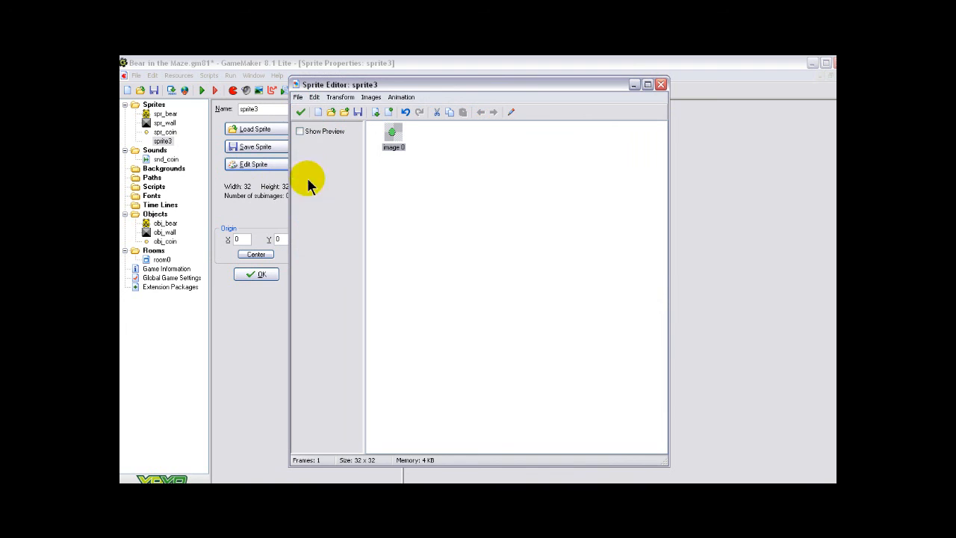
click(296, 112)
Rename the new green sprite as spr_ball and confirm its properties
click(255, 109)
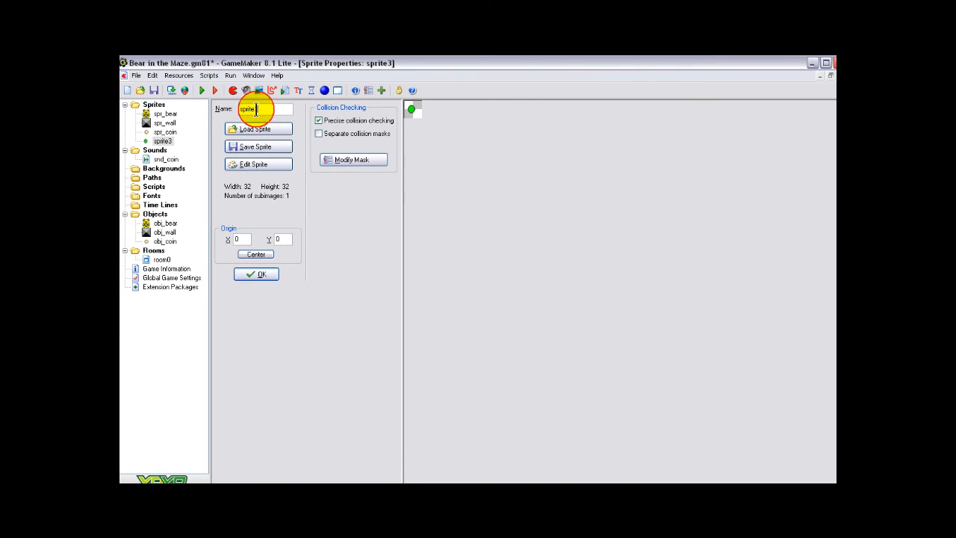
key(BackSpace)
key(BackSpace)
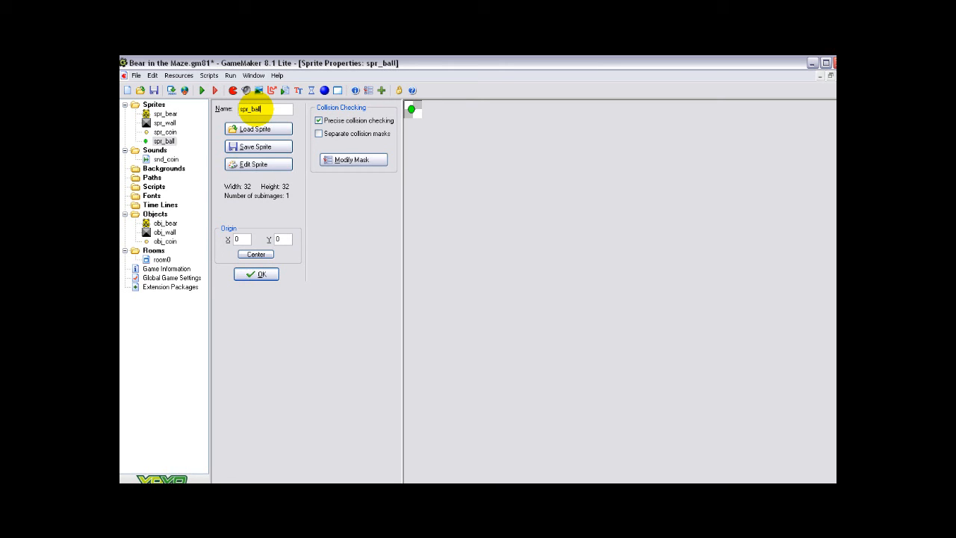
click(257, 274)
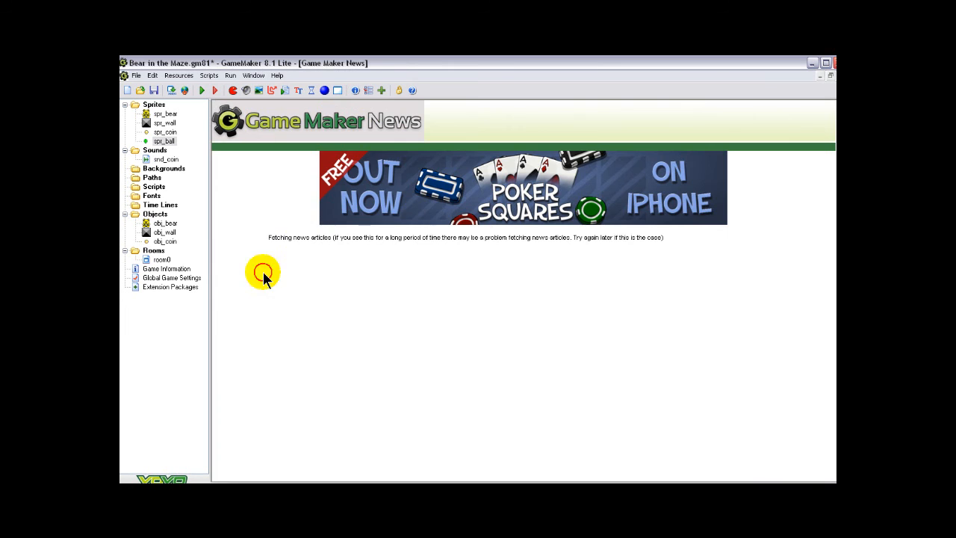
Assign the spr_ball sprite to obj_bear in its object properties and confirm them
double_click(166, 224)
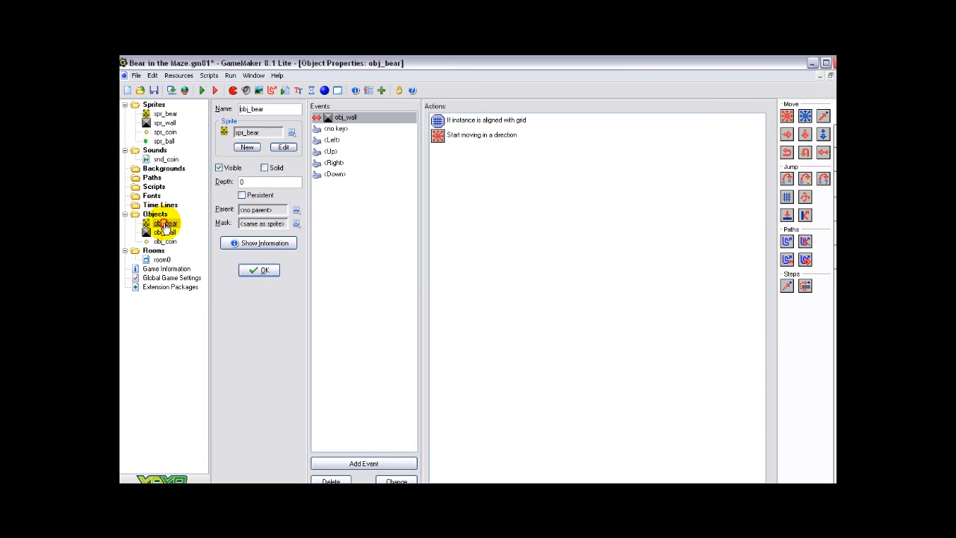
click(290, 132)
click(314, 180)
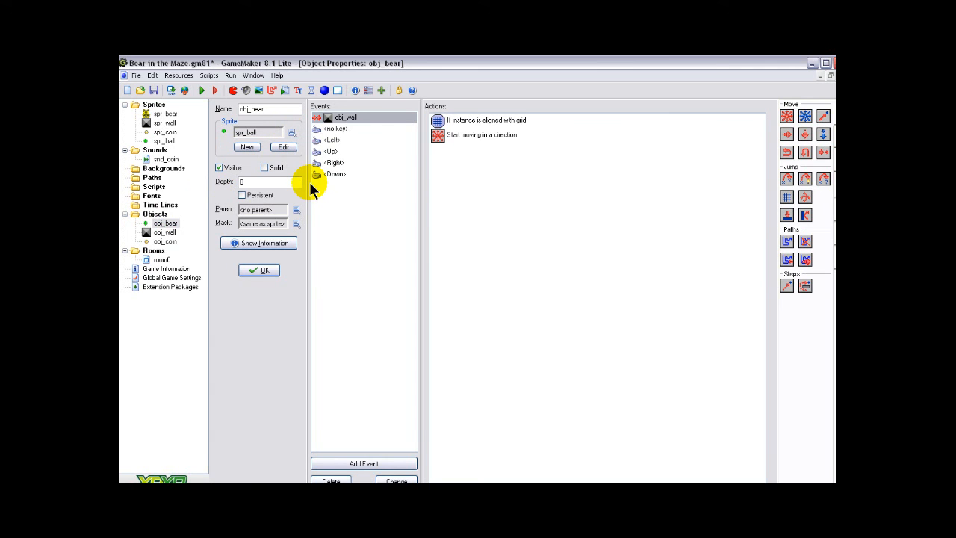
click(267, 270)
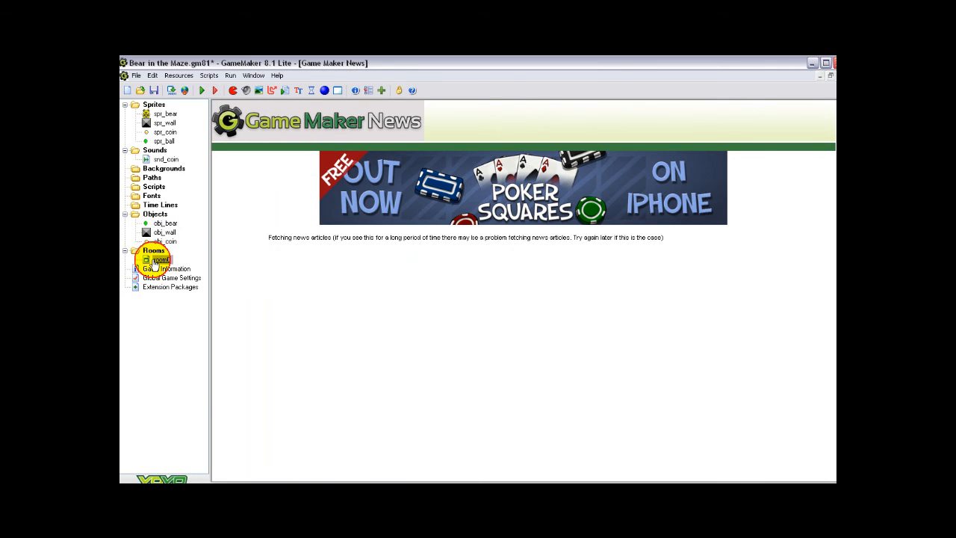
View the ball's placement in room0, and test-run the game by steering the ball down the first corridor
double_click(161, 259)
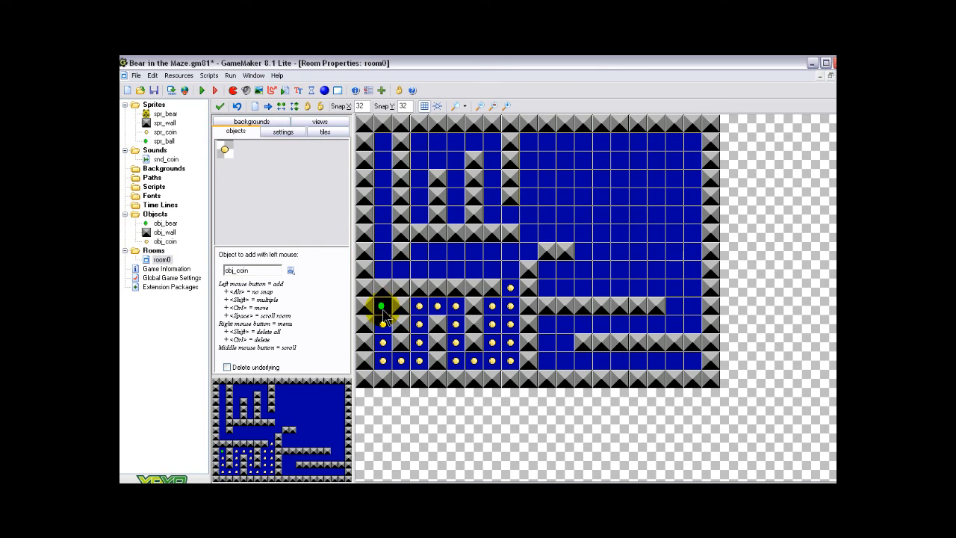
click(219, 106)
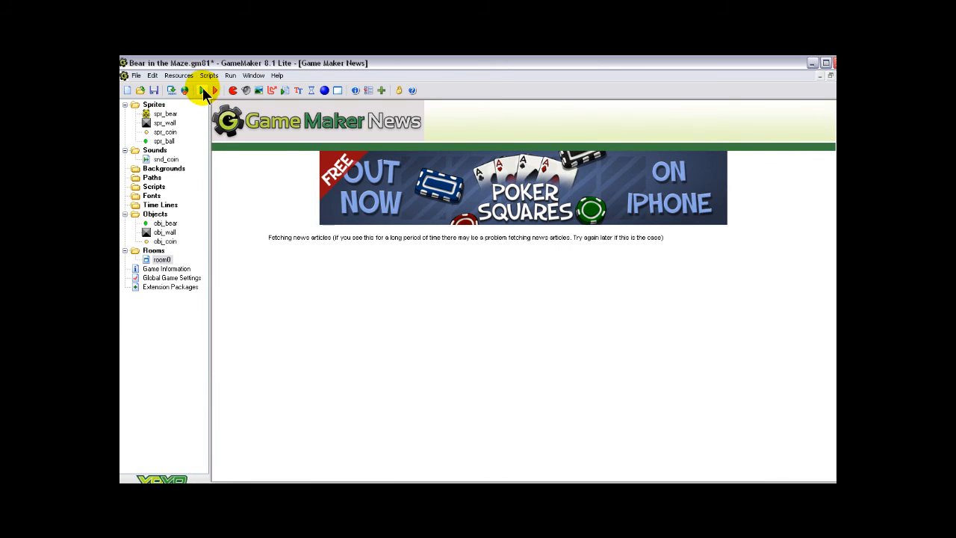
click(201, 90)
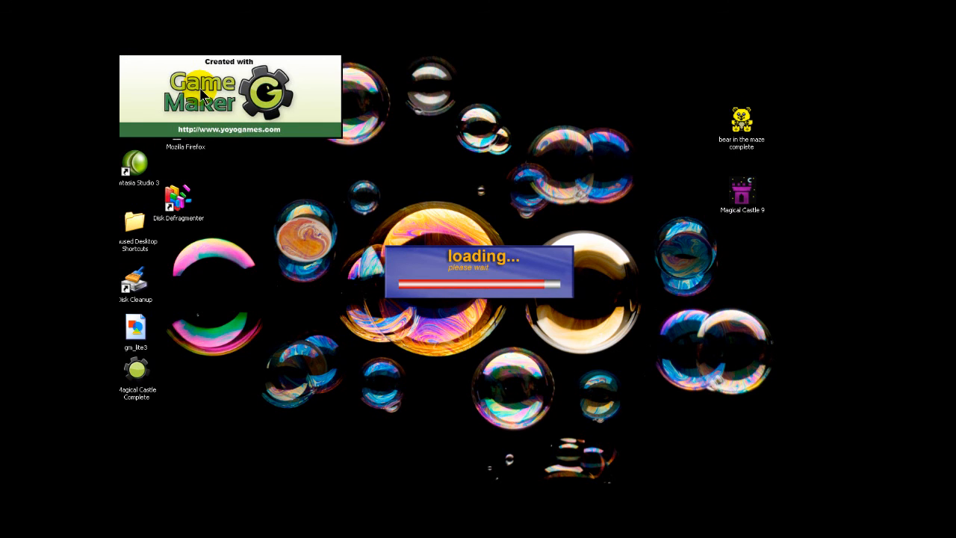
key(Down)
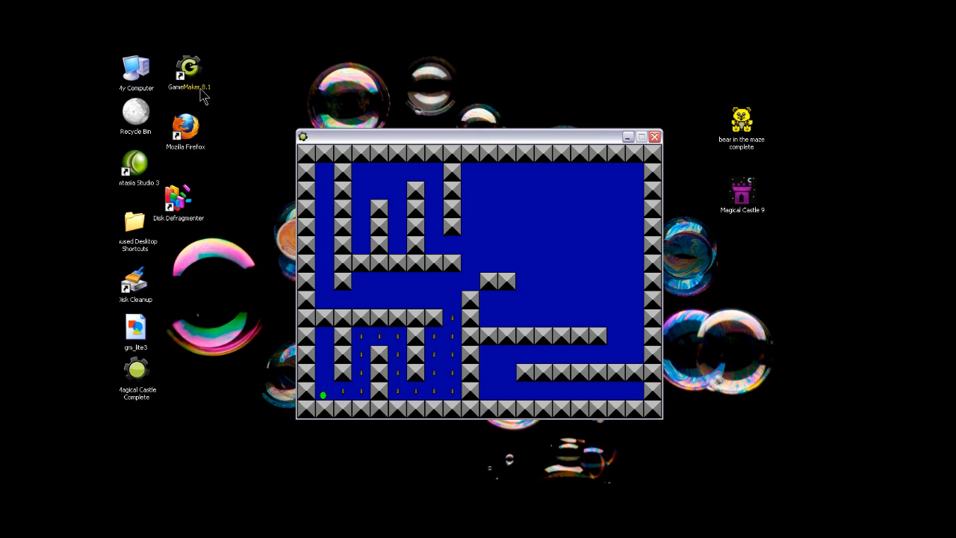
key(Escape)
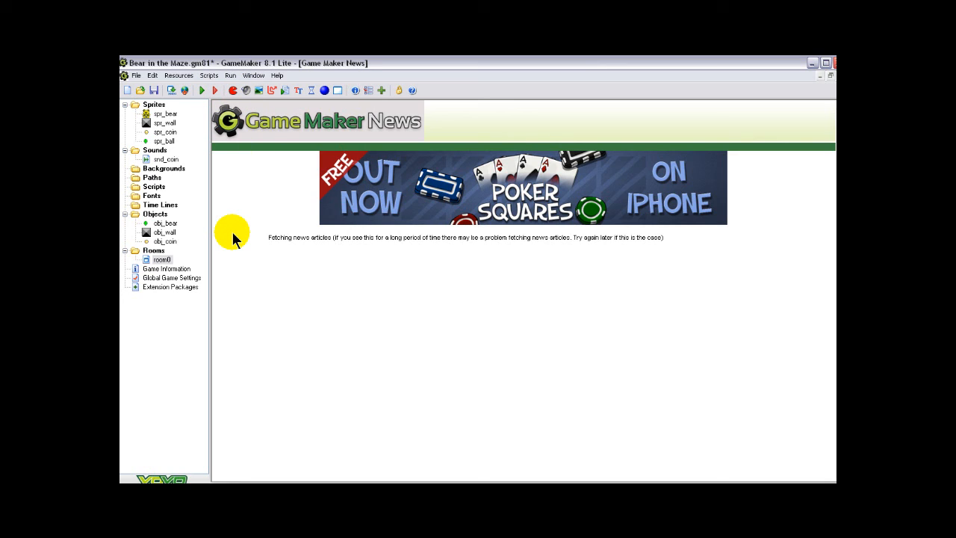
Set spr_ball's collision mask to a Full image bounding box with a Rectangle shape, and confirm the sprite's properties
double_click(160, 142)
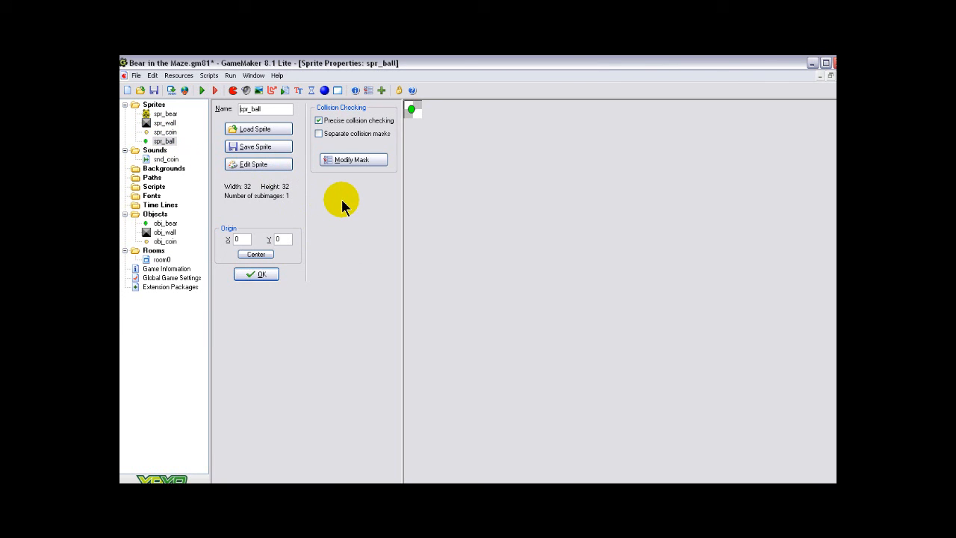
click(351, 162)
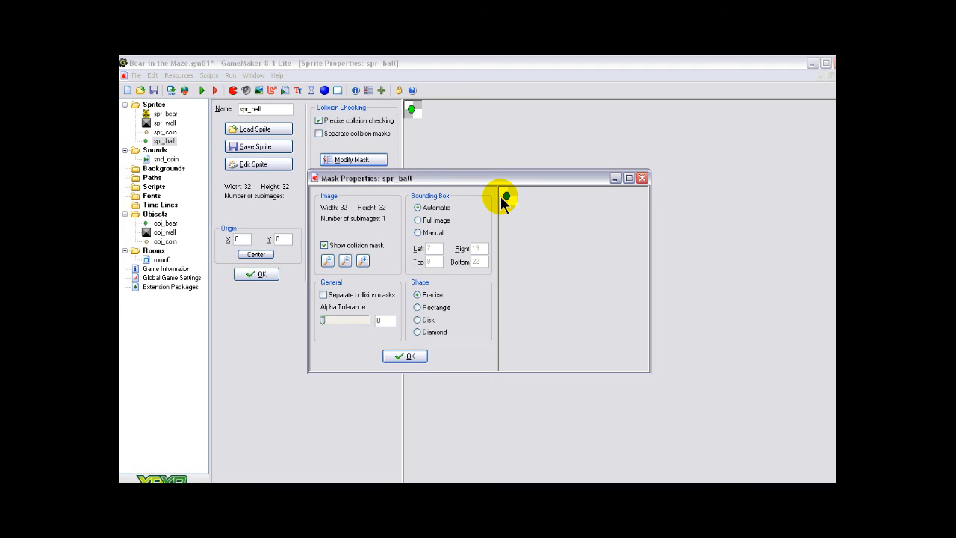
click(418, 220)
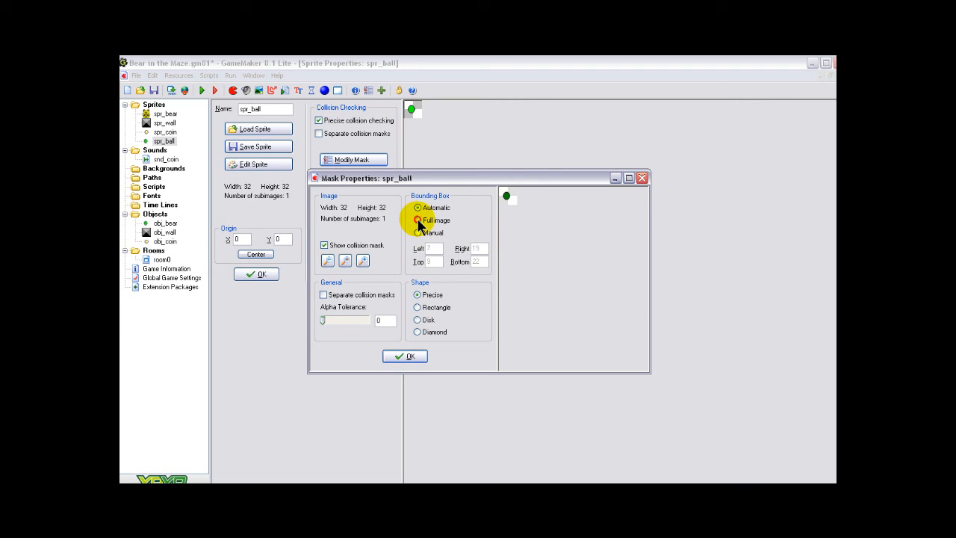
click(417, 307)
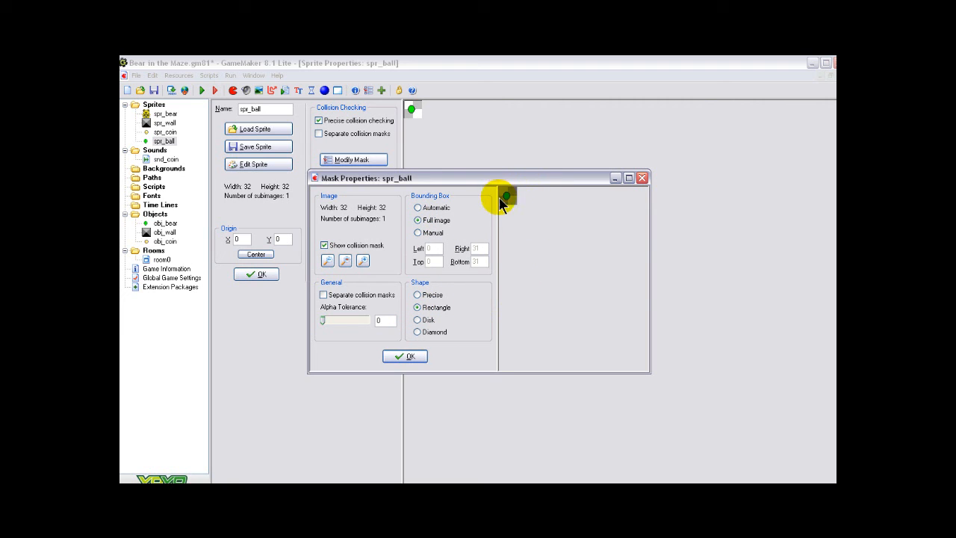
click(409, 356)
click(253, 274)
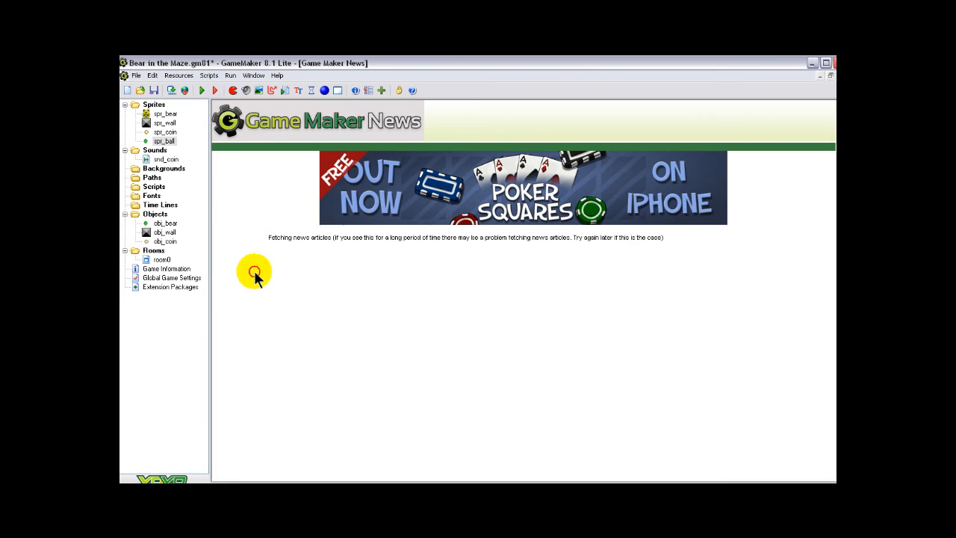
Run the game and steer the ball in all directions through the coin corridors to test its movement, and quit the game
click(202, 90)
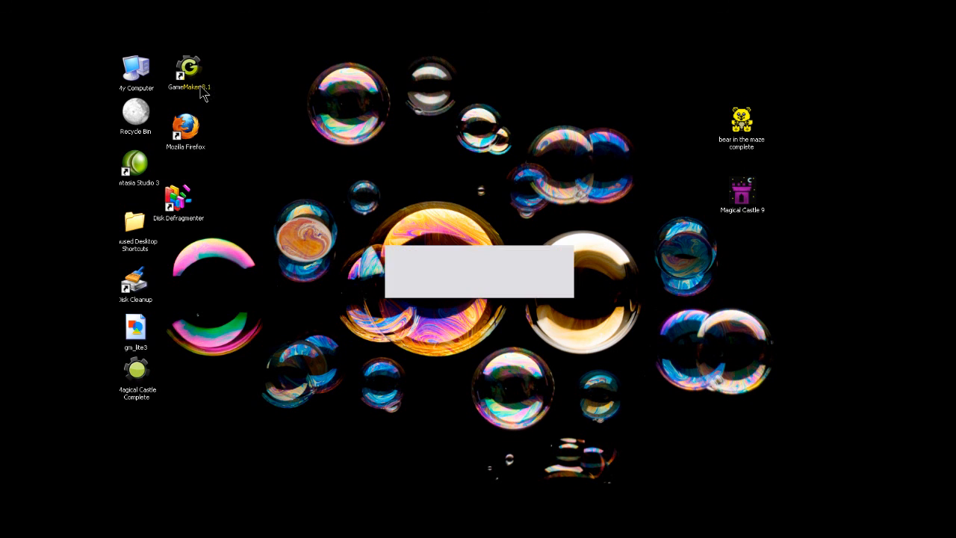
key(Down)
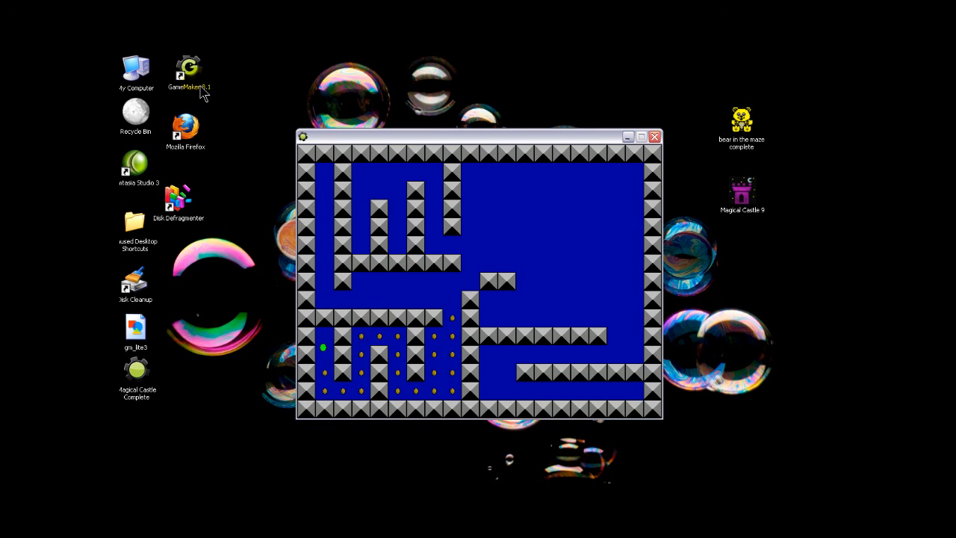
key(Right)
key(Up)
key(Right)
key(Down)
key(Right)
key(Right)
key(Up)
key(Left)
key(Escape)
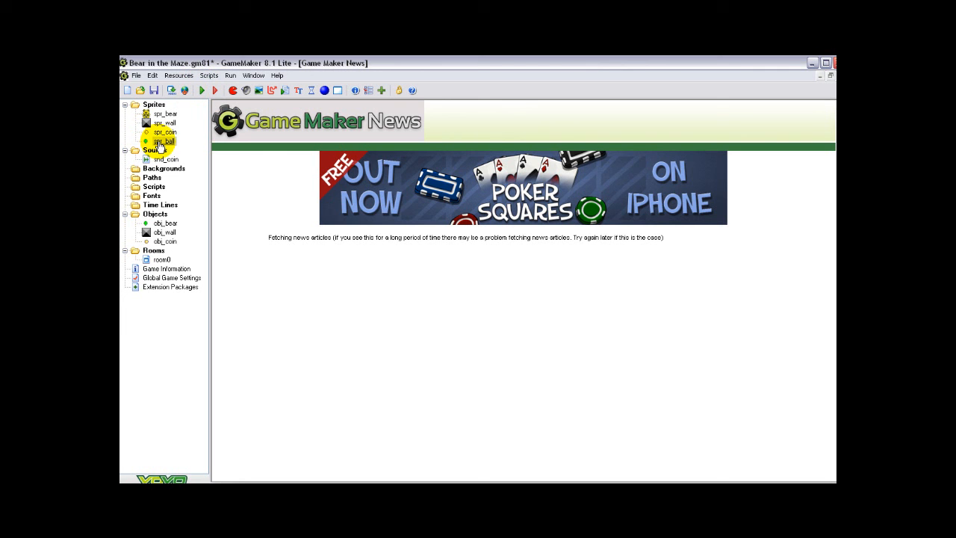
Assign the spr_bear sprite back to obj_bear and confirm the object's properties
double_click(166, 222)
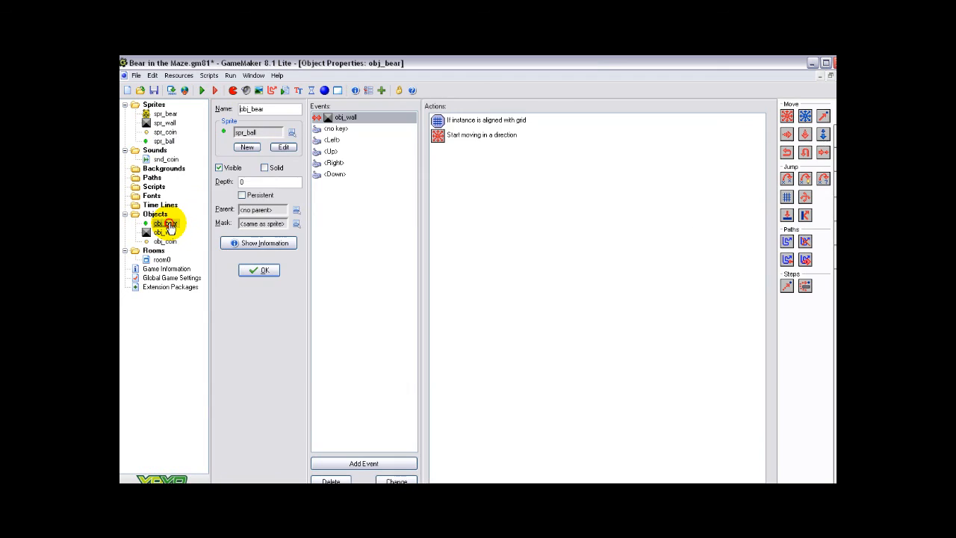
click(289, 133)
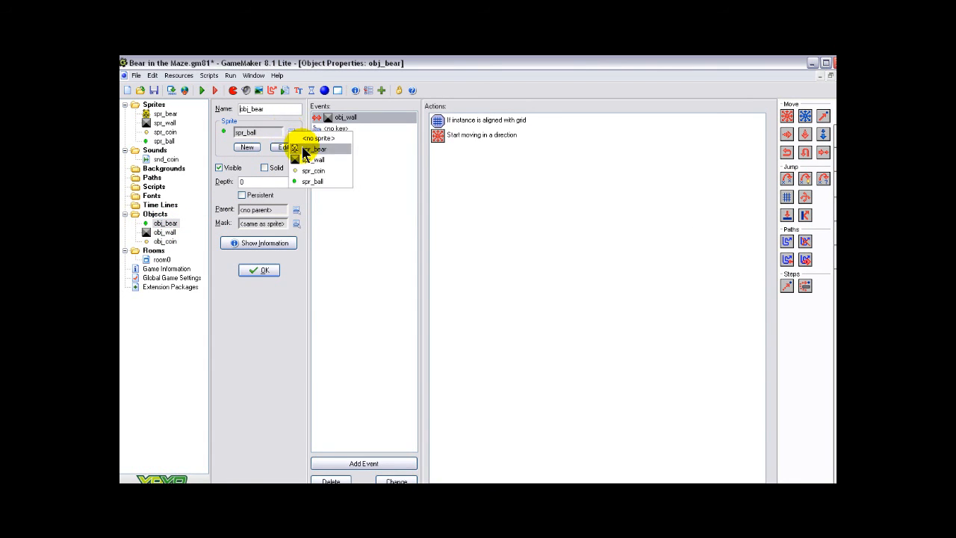
click(300, 147)
click(267, 271)
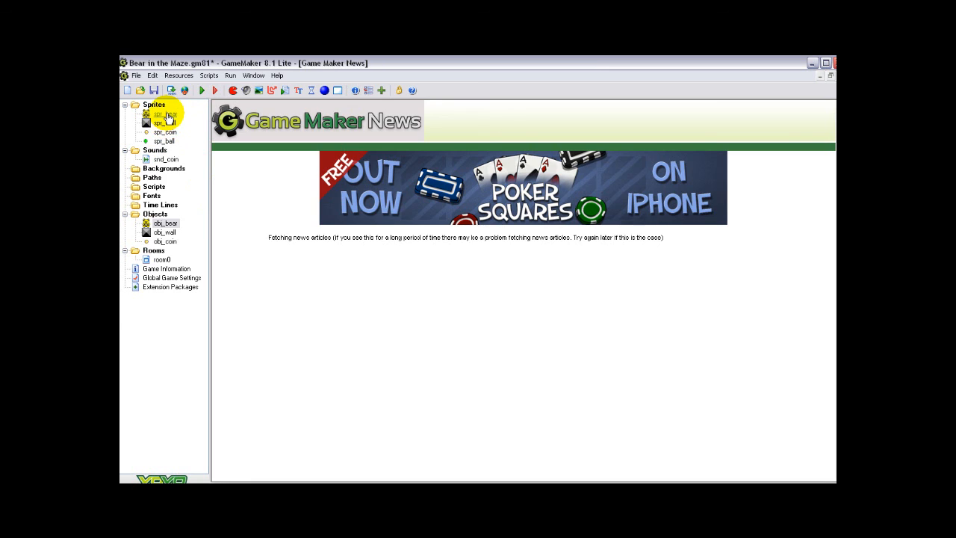
Set spr_bear's collision mask to a Full image bounding box with a Rectangle shape, and confirm the sprite's properties
double_click(165, 114)
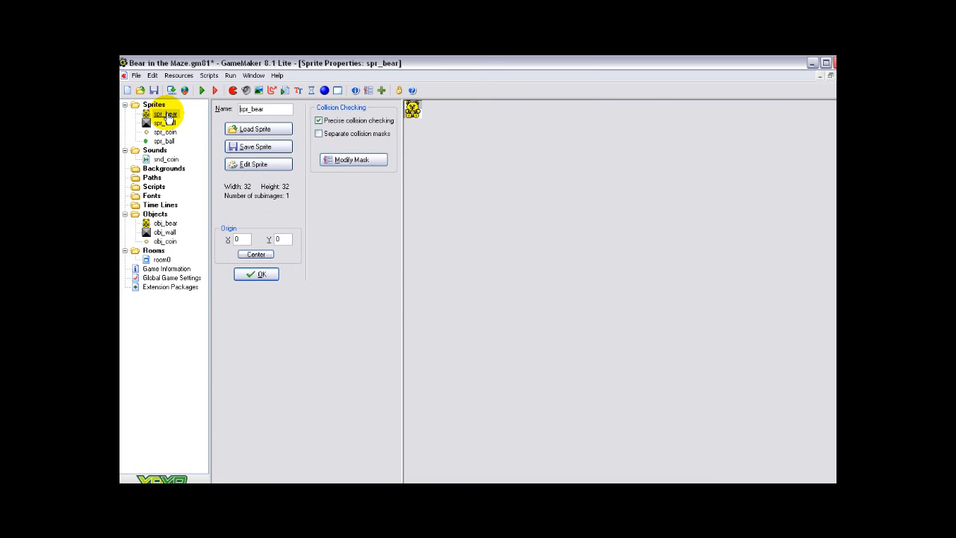
click(351, 160)
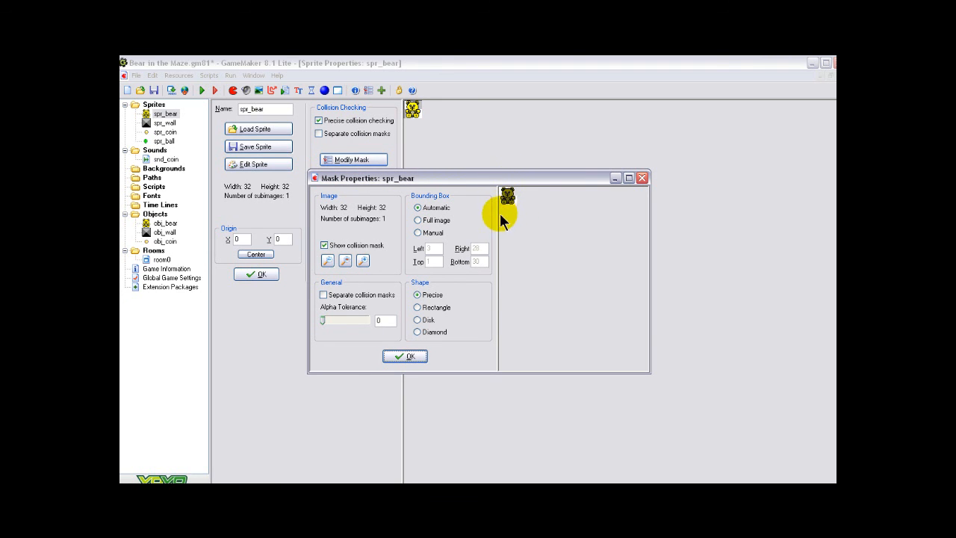
click(416, 221)
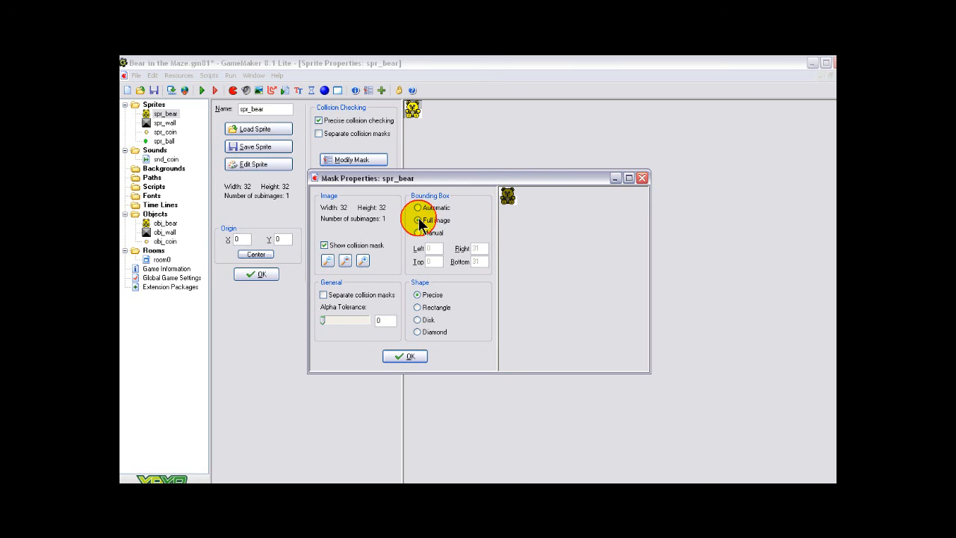
click(417, 307)
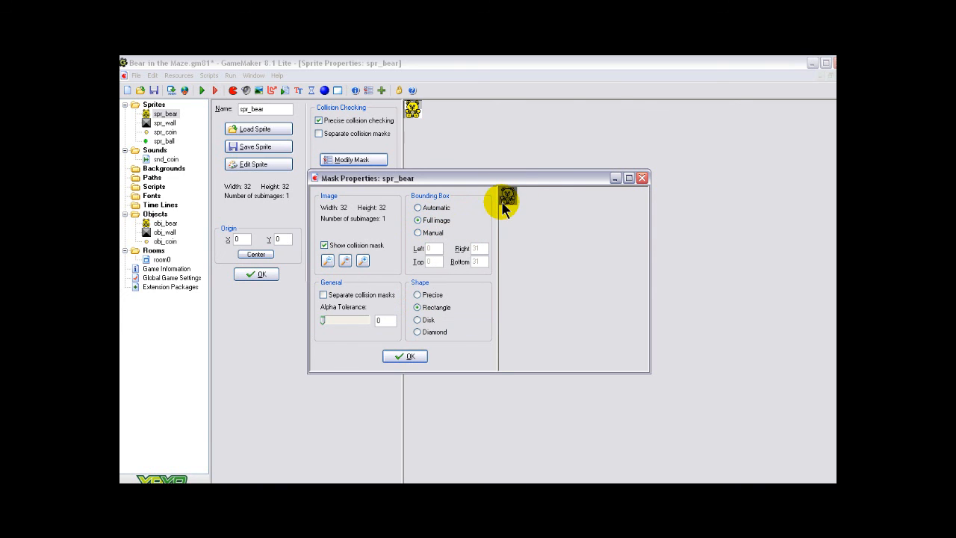
click(401, 357)
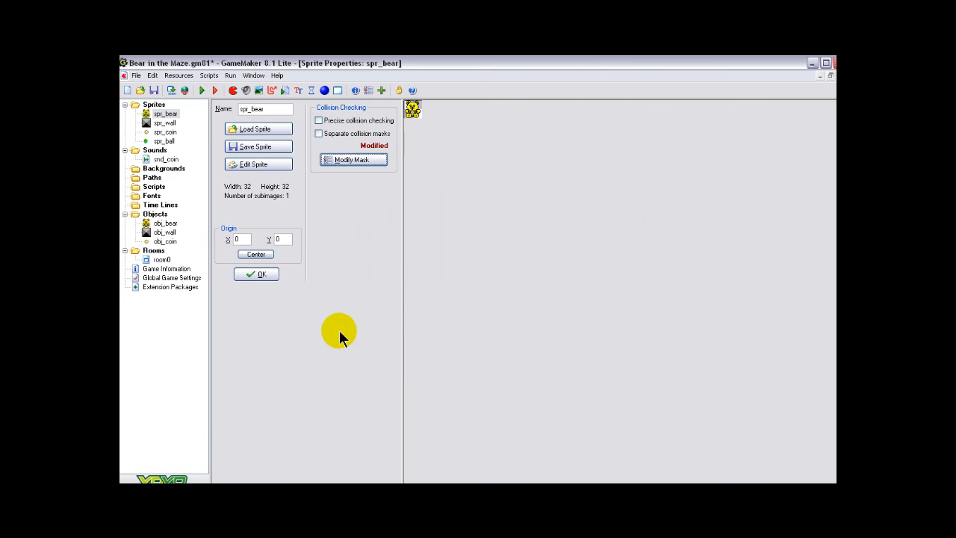
click(258, 275)
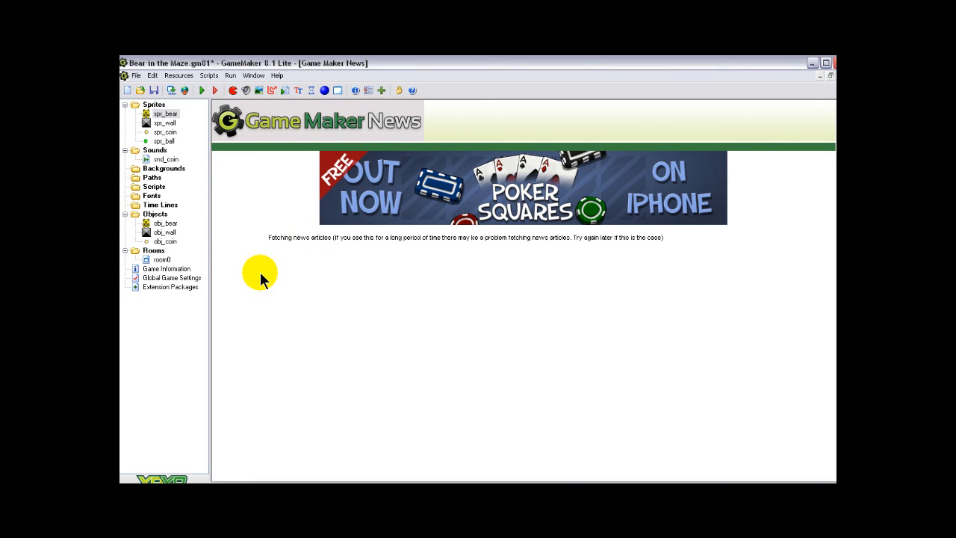
Delete the spr_ball sprite permanently from the project and save the game file
right_click(162, 140)
click(186, 205)
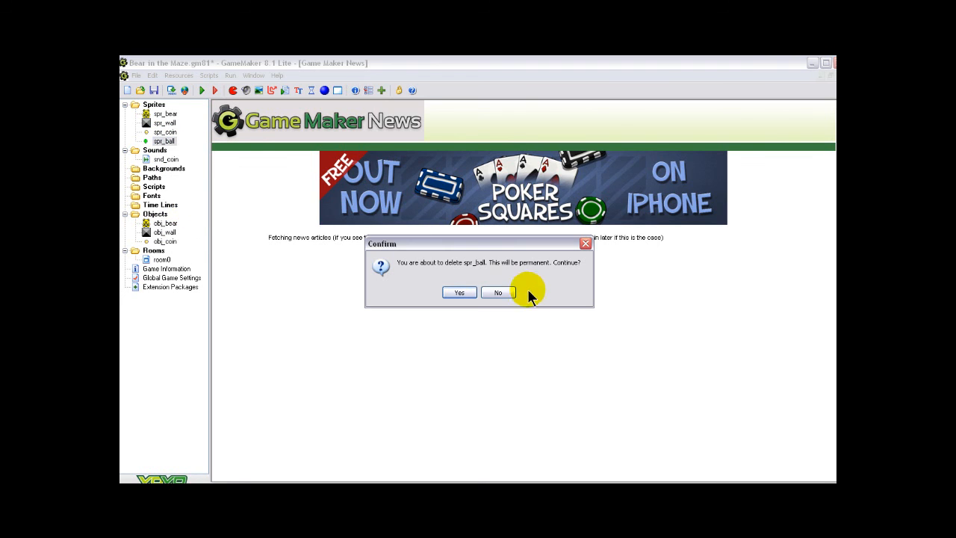
click(458, 292)
click(154, 90)
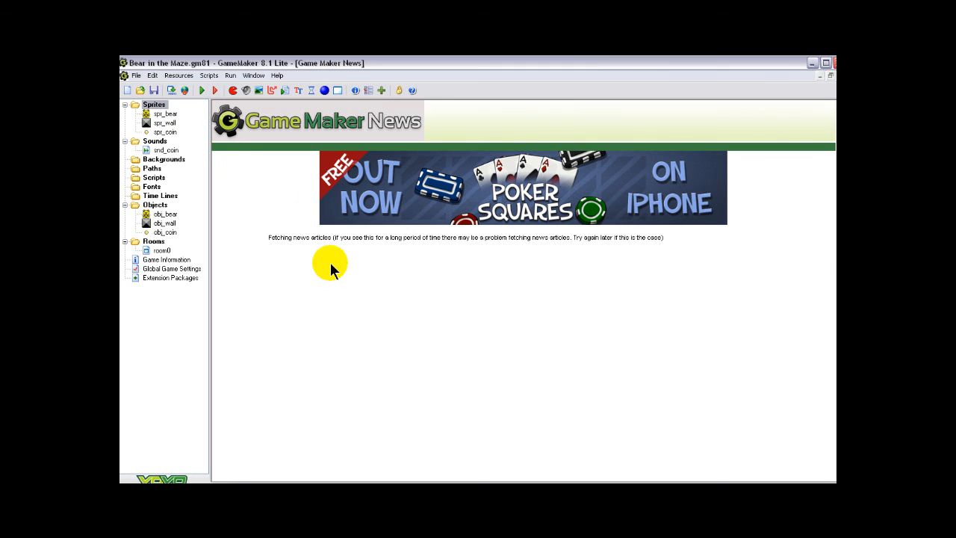